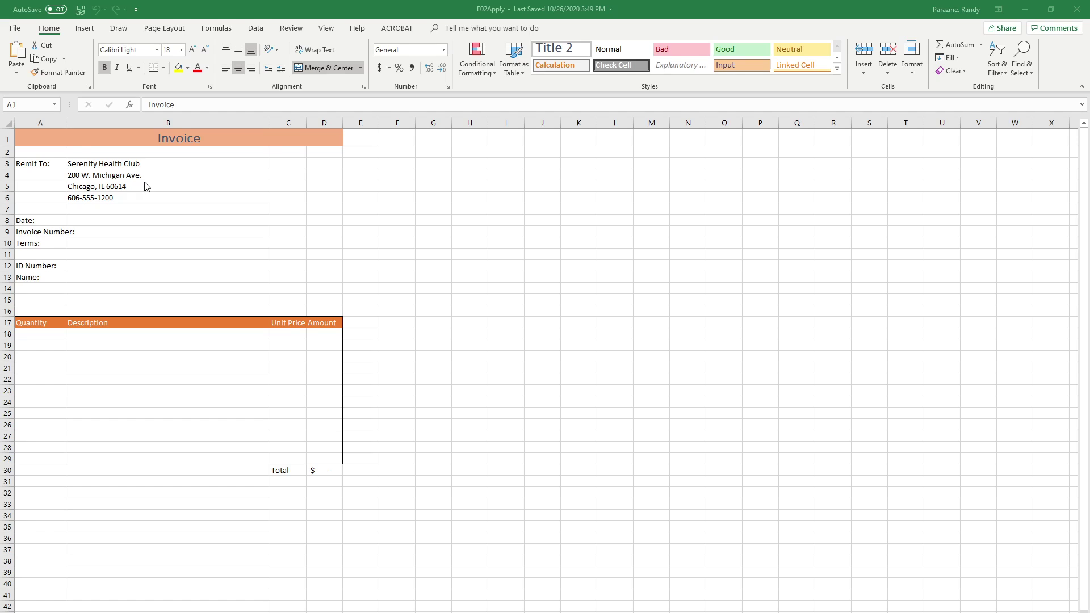
Start a page header and enter the author's name in its left section
click(83, 32)
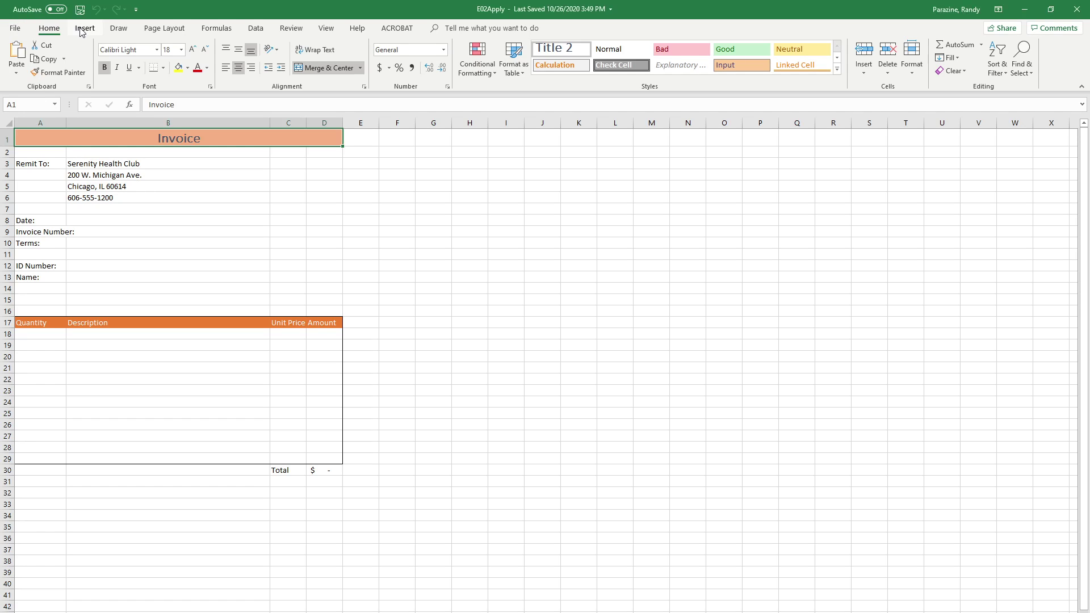
click(83, 30)
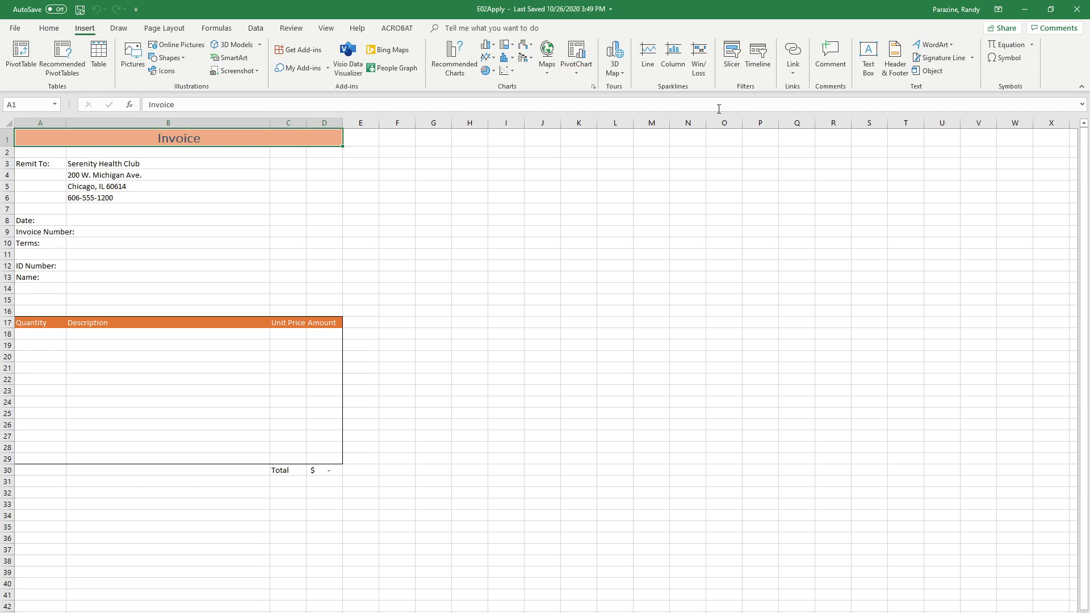
click(899, 54)
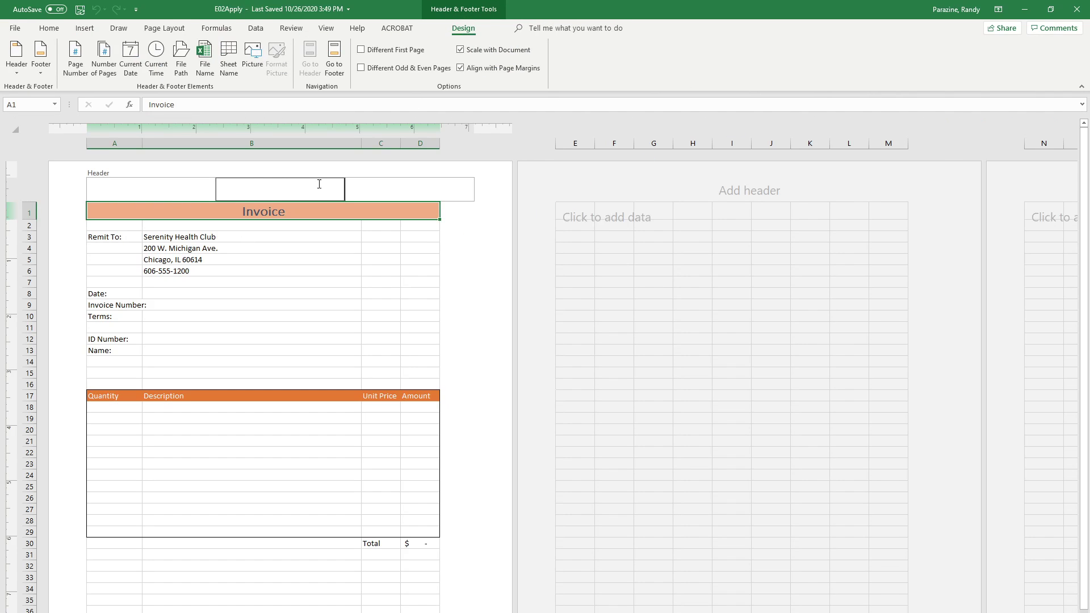
click(154, 185)
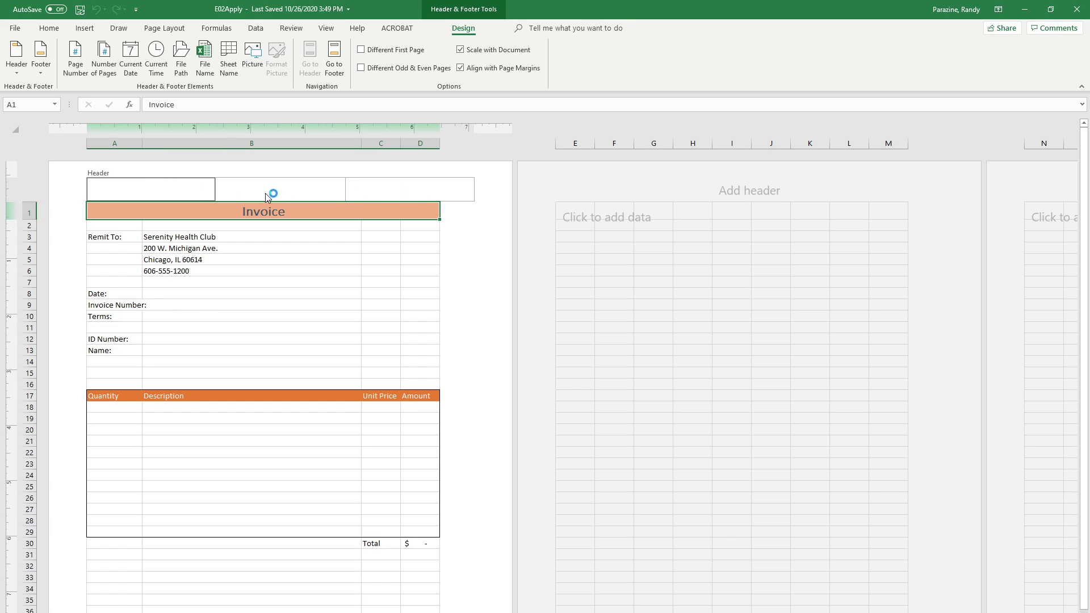
click(414, 194)
click(304, 191)
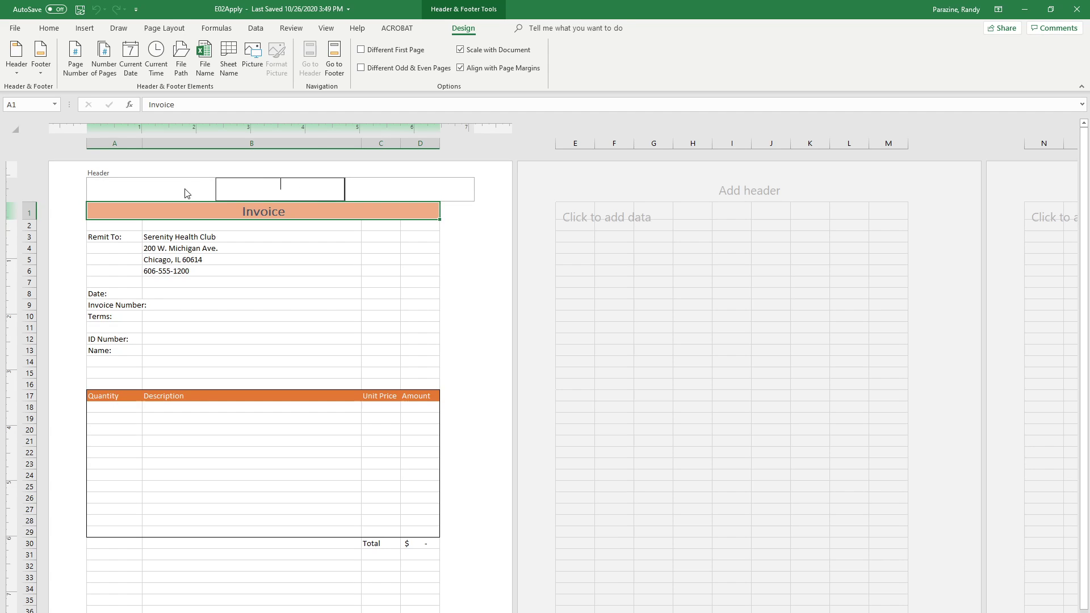
click(174, 188)
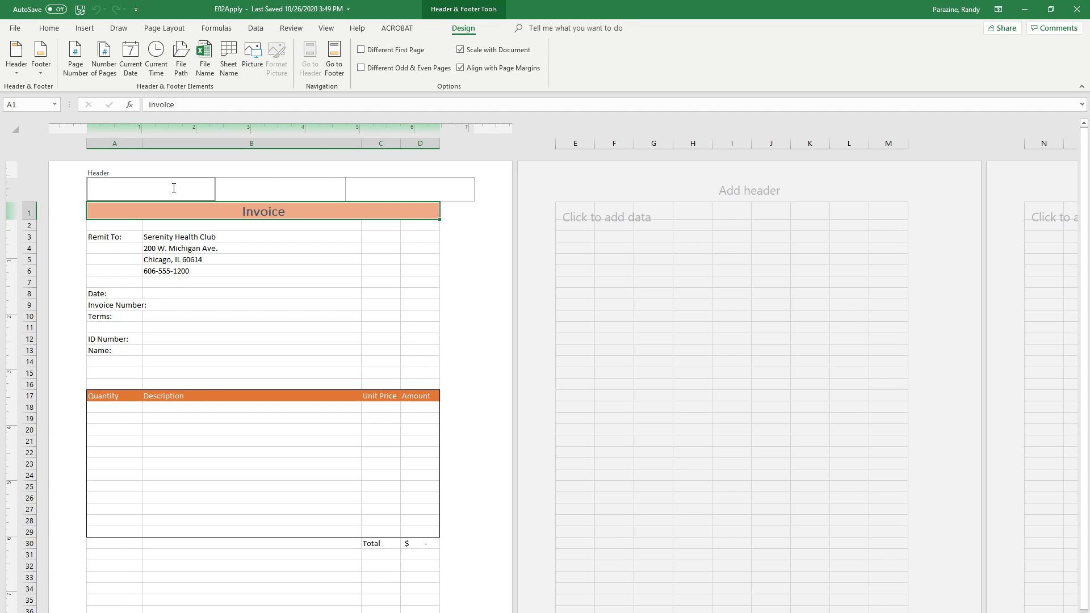
text(Randy Parazine)
Add the current date to the centre header section and the page number to the right
key(Tab)
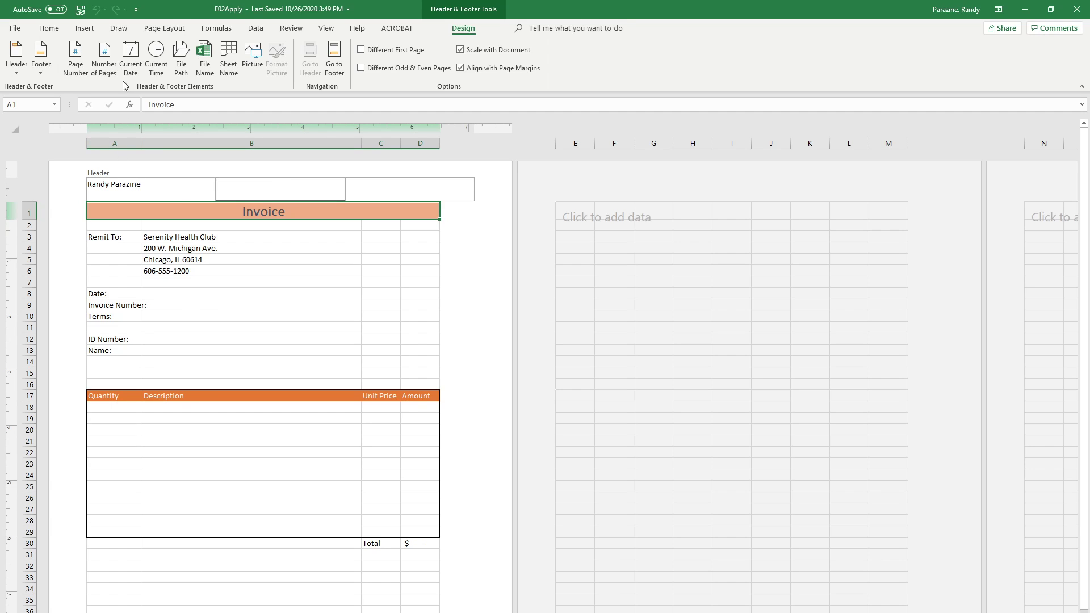
click(130, 53)
click(402, 187)
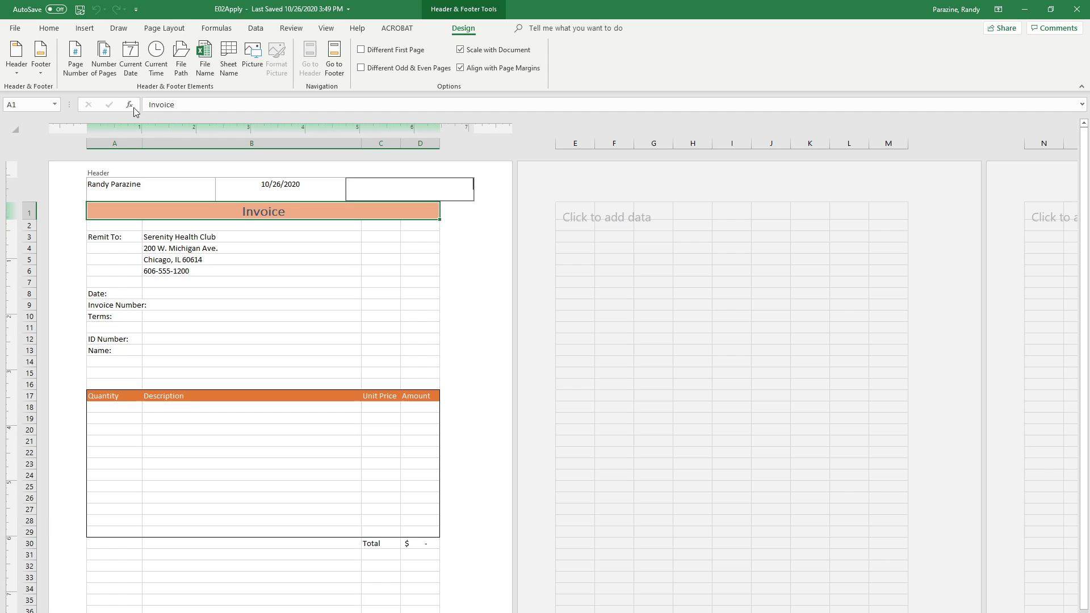
click(75, 53)
Finish the header and return the worksheet to Normal view
click(232, 352)
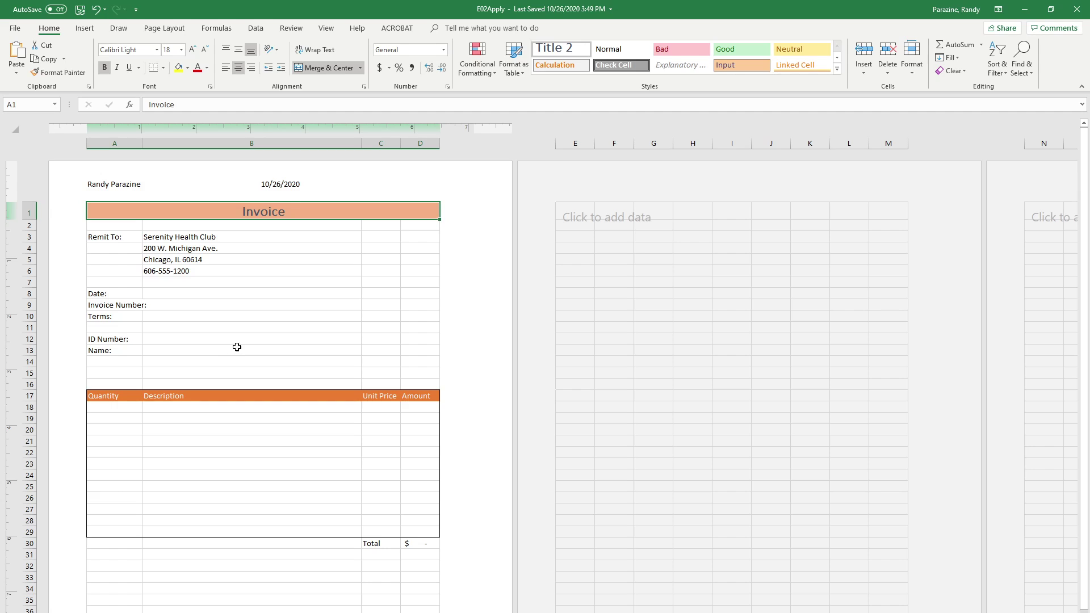
click(320, 28)
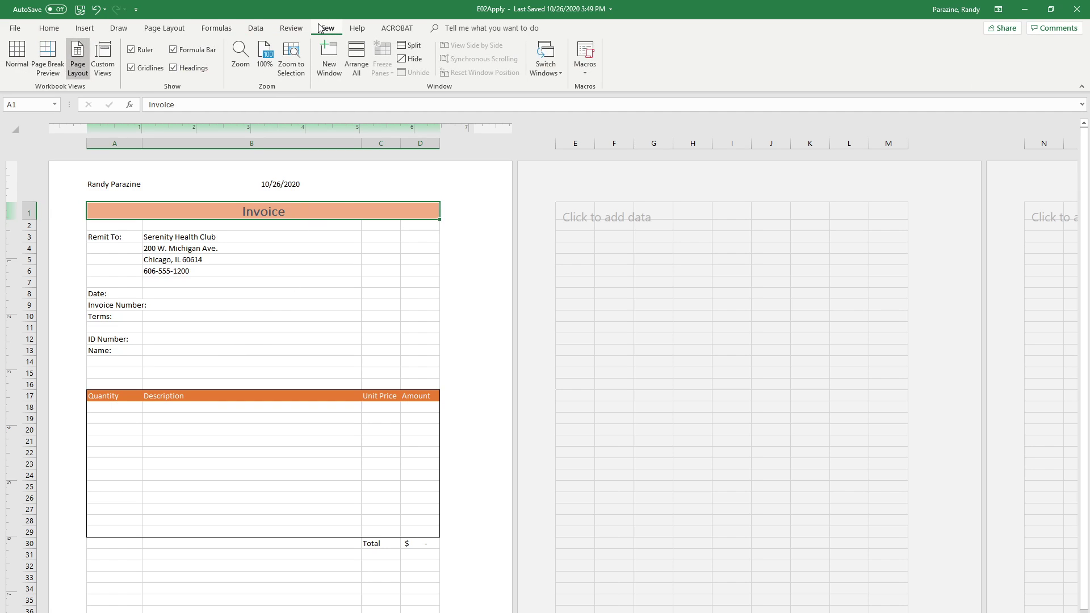
click(16, 64)
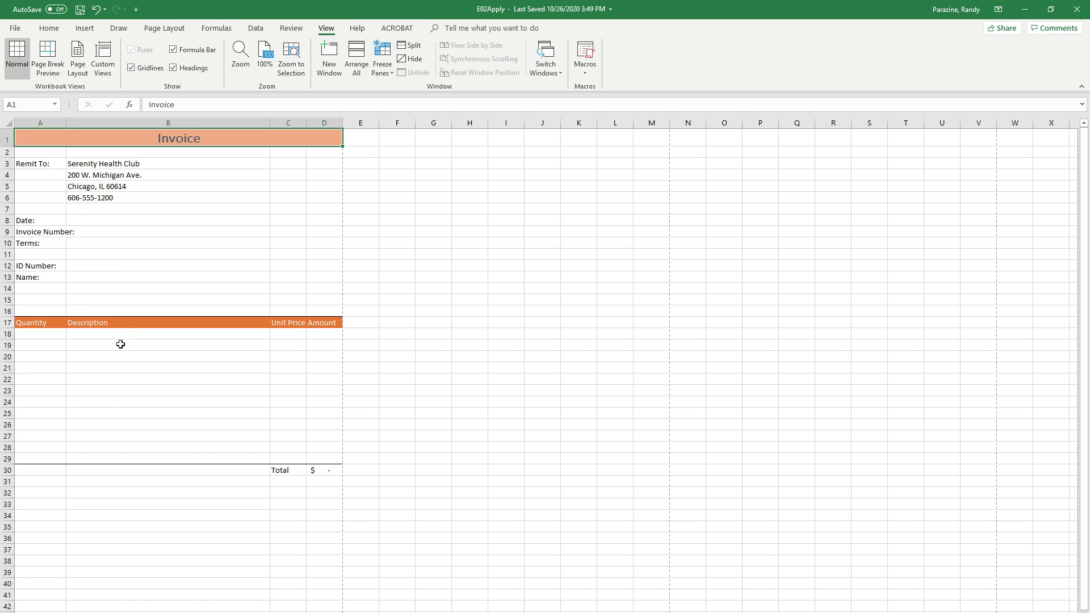
Enter 10/1/19 in B8, invoice number 546 in B9 and 'Due on receipt' in B10
click(85, 222)
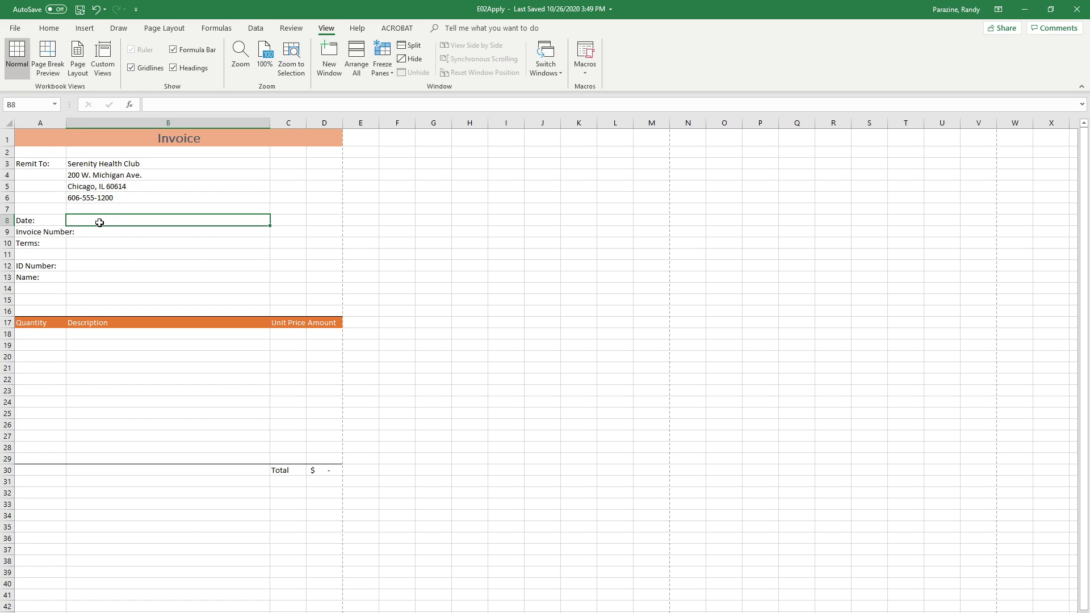
text(10)
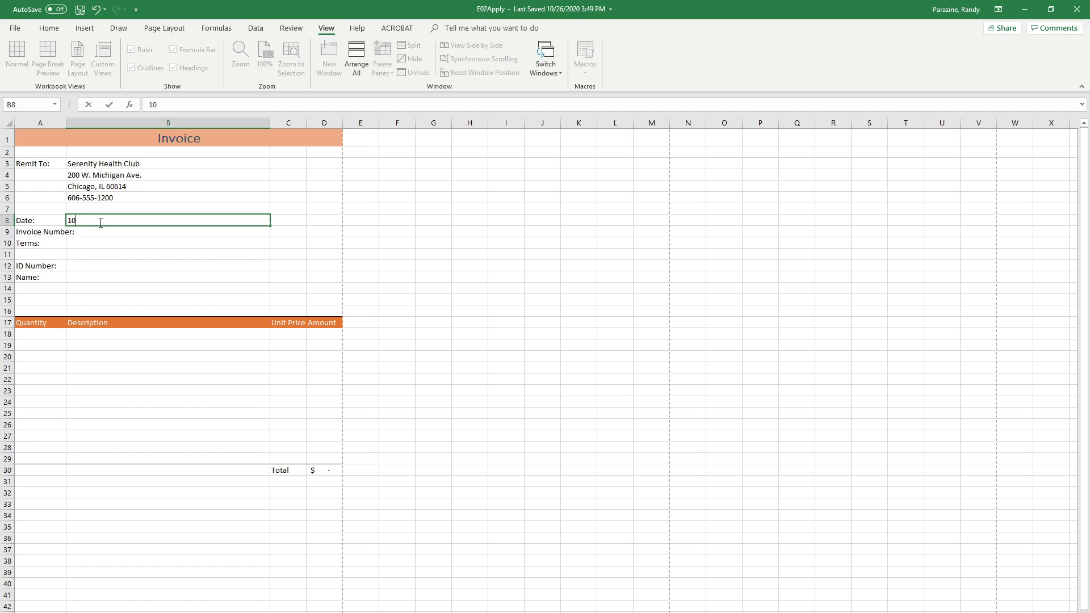
text(/1/19)
key(Return)
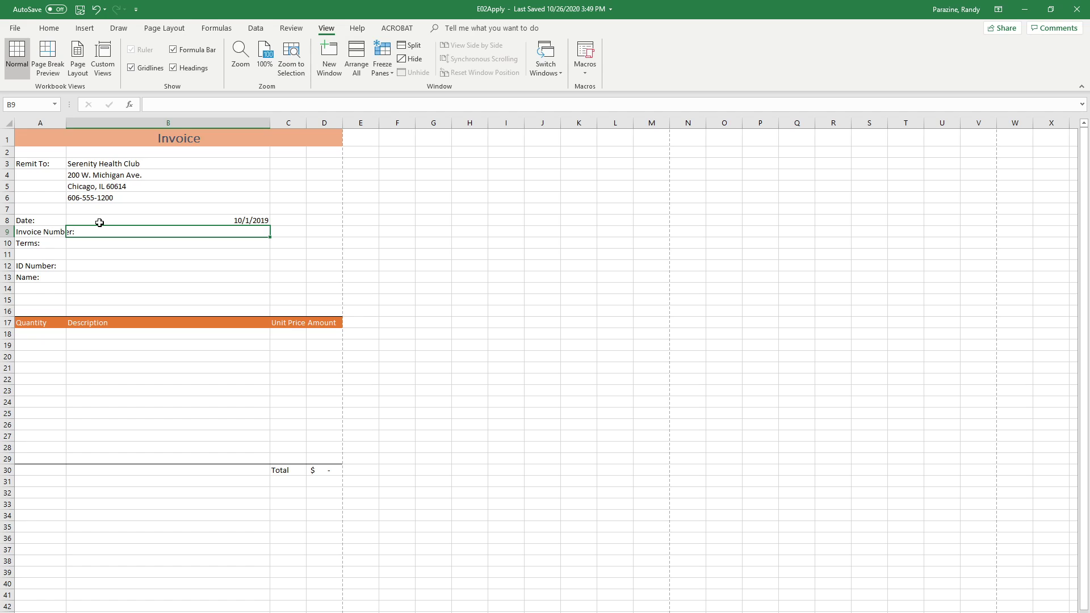
text(546)
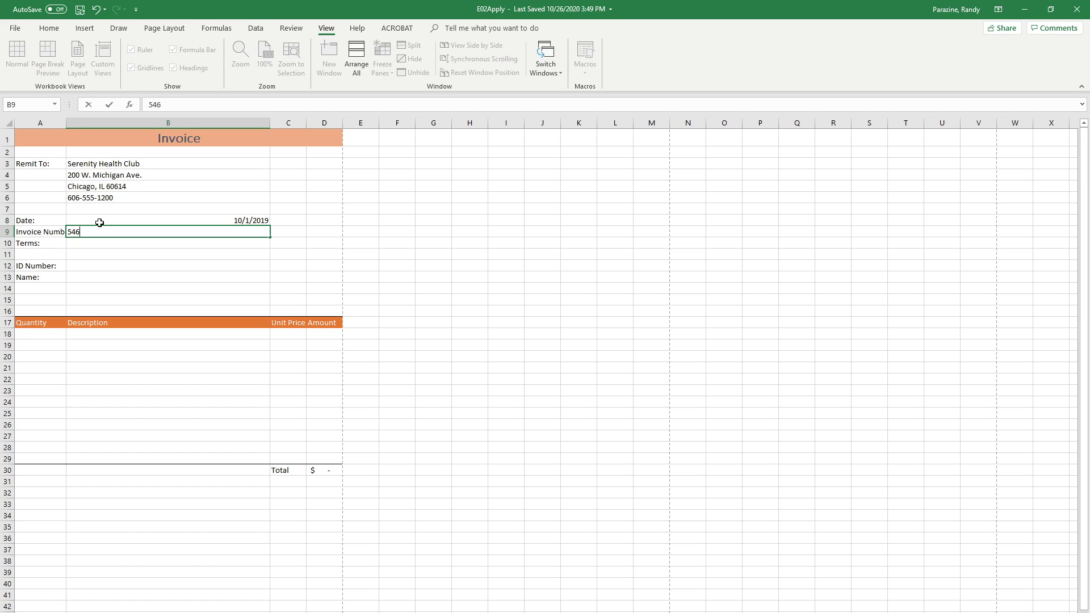
key(Return)
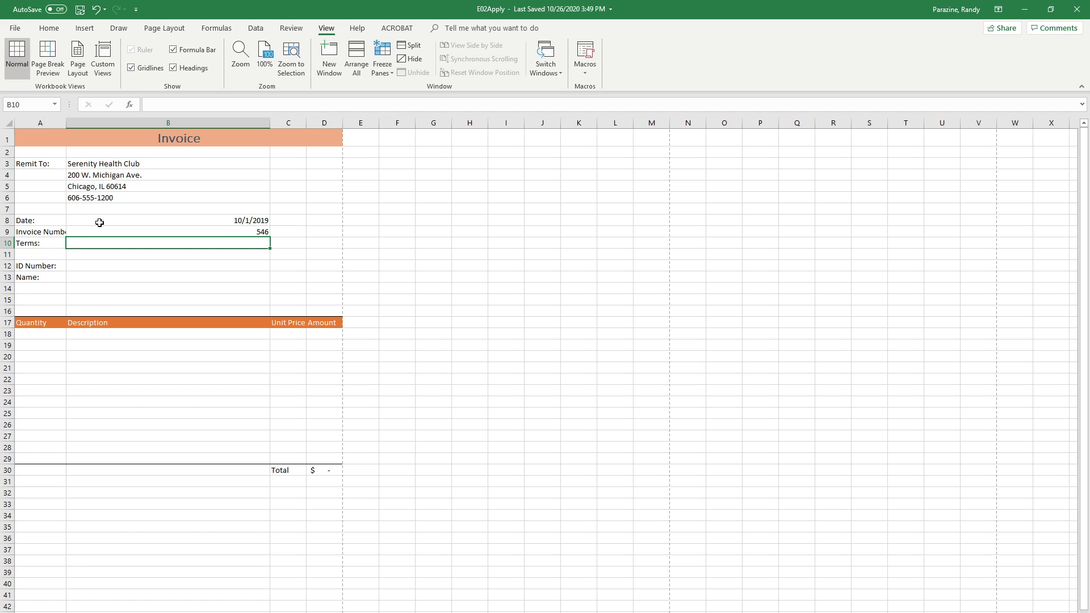
text(Due on )
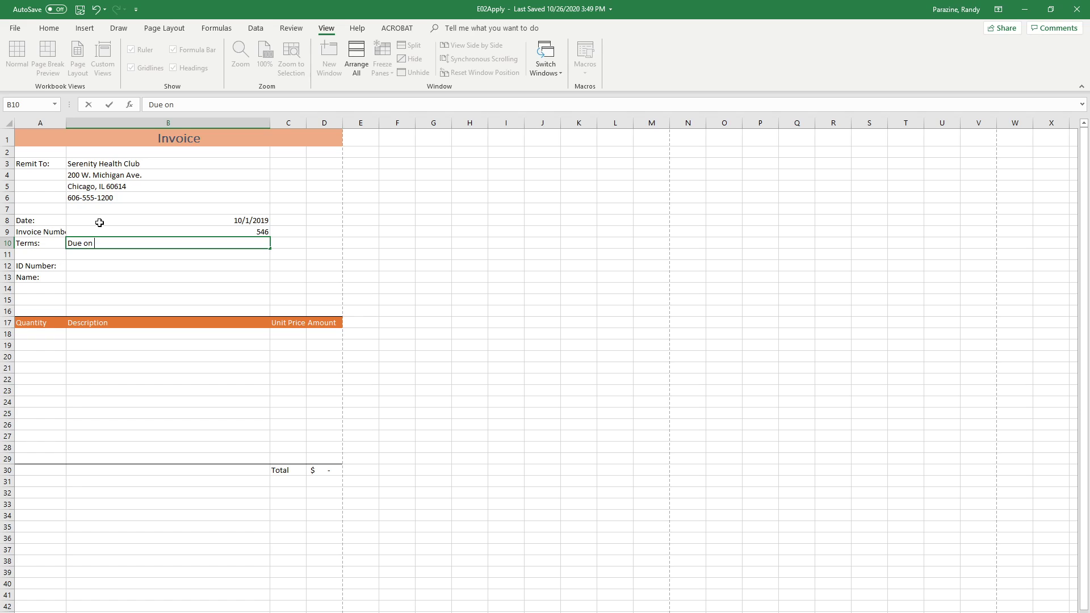
text(receipt)
key(Return)
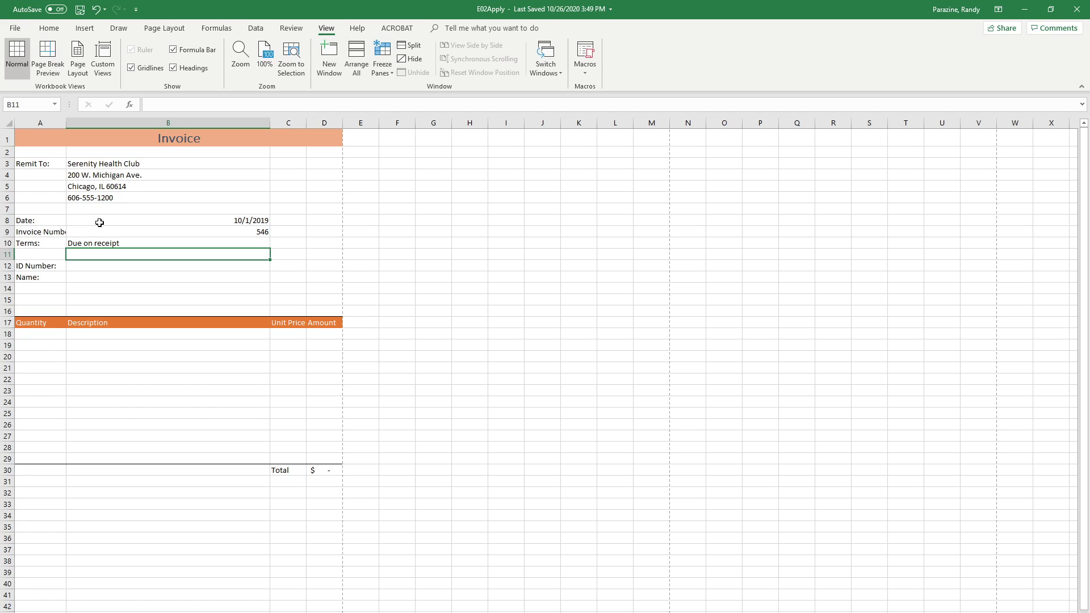
Edit the A9 label from 'Invoice Number:' to 'Invoice No:' in the formula bar
click(39, 232)
click(206, 105)
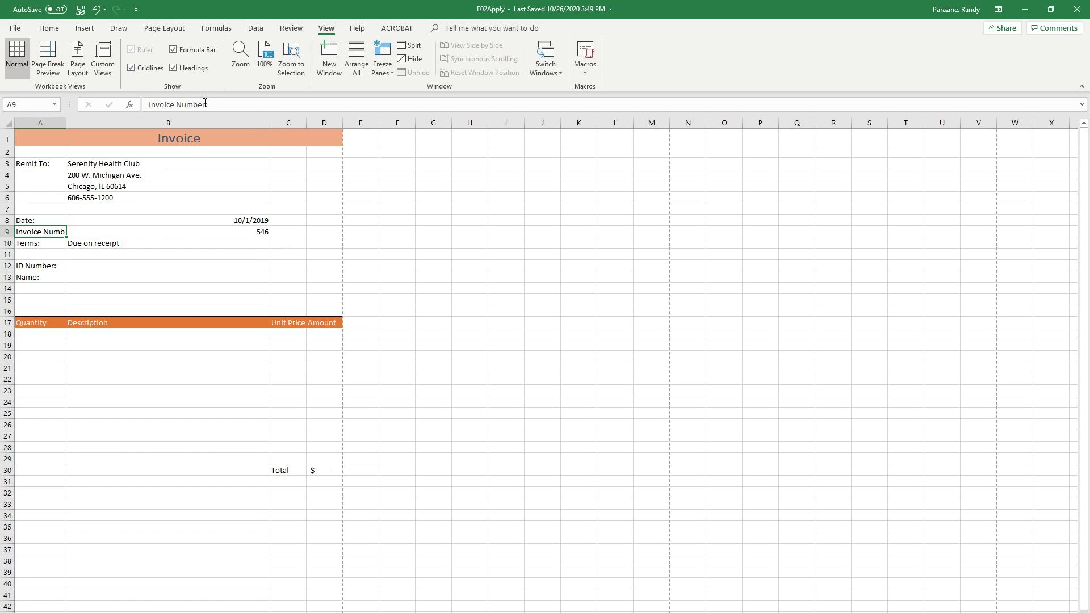
key(BackSpace)
key(BackSpace)
key(BackSpace)
key(BackSpace)
key(BackSpace)
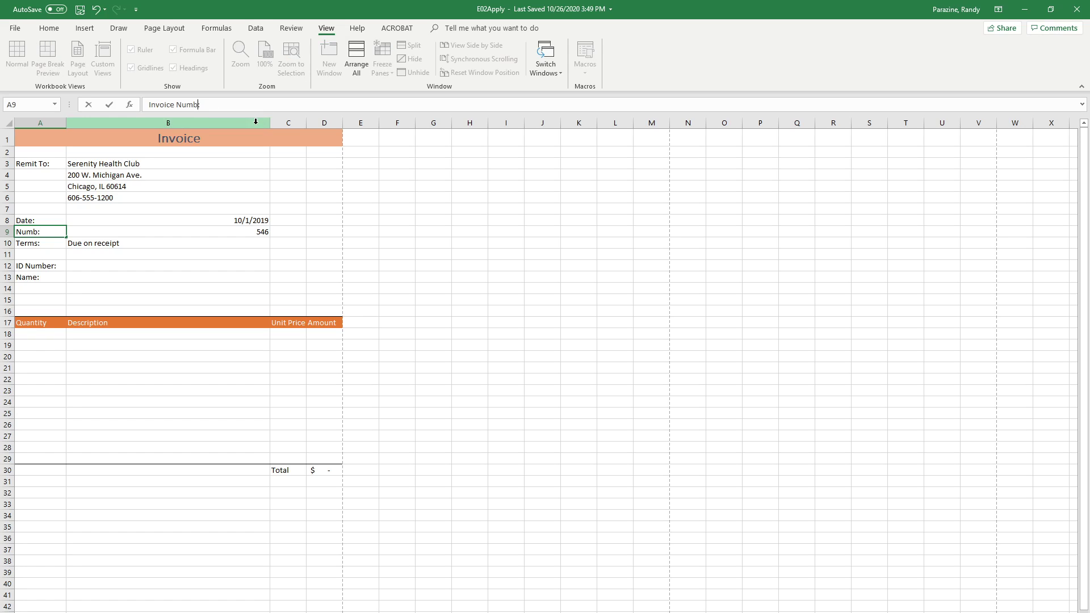
text(o:)
key(Return)
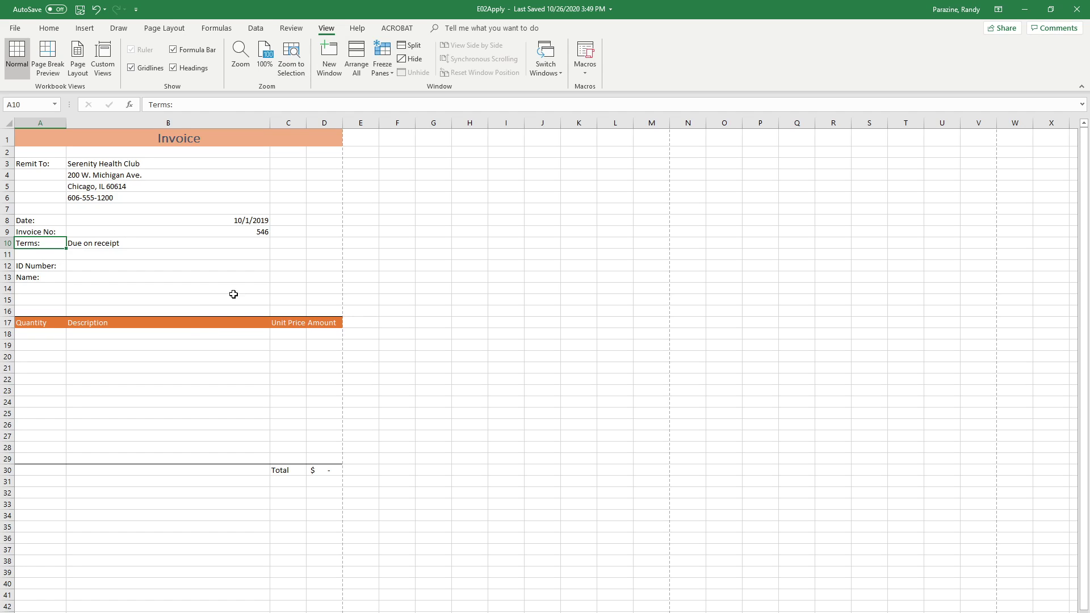
click(143, 242)
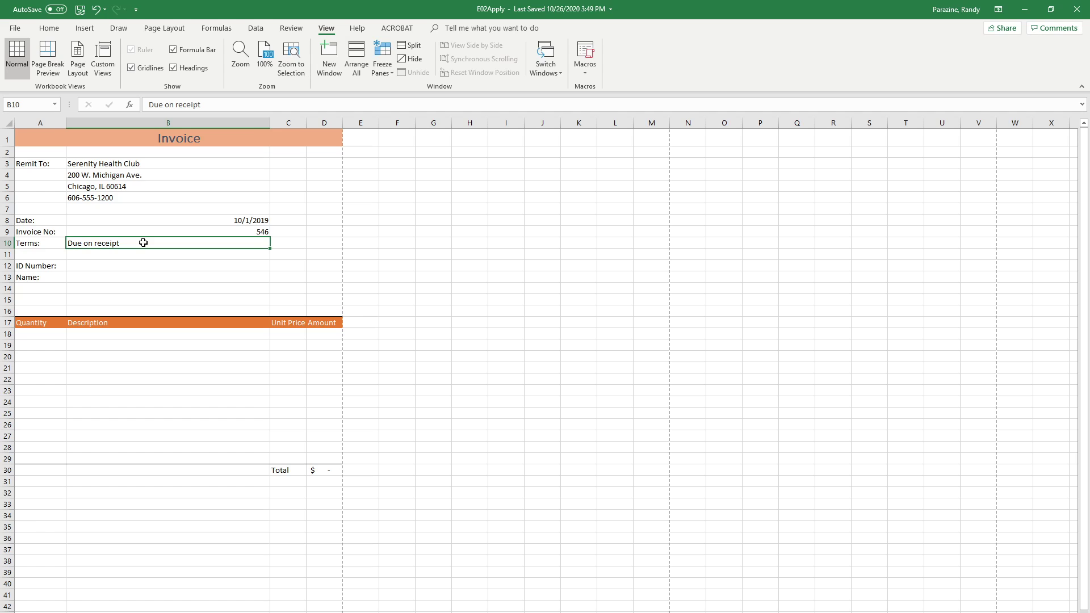
Right-align the B10 terms, try clearing its formats, then undo to keep the alignment
click(47, 29)
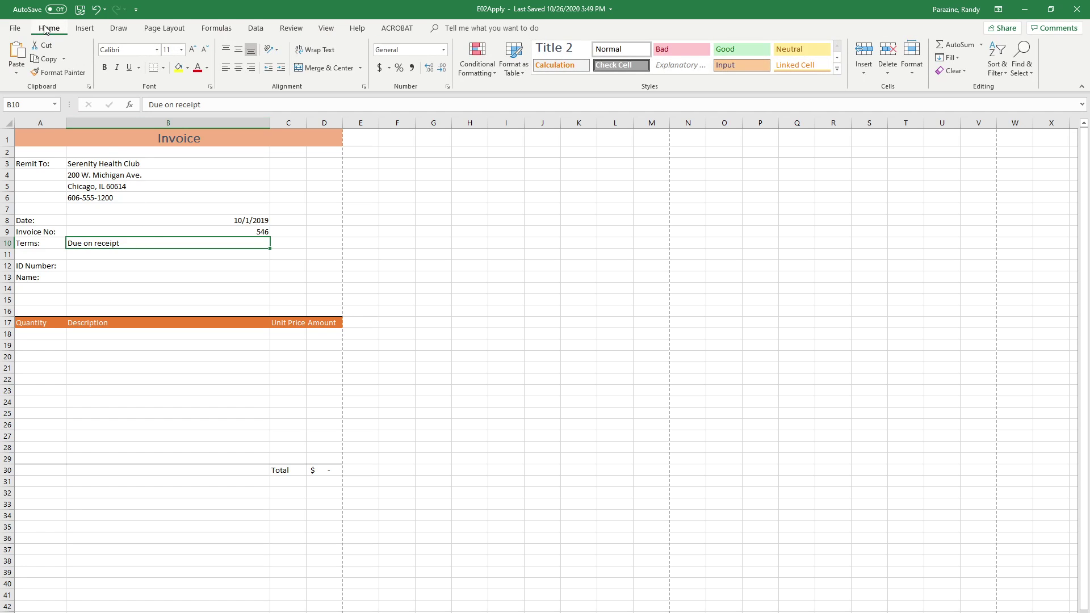
click(252, 68)
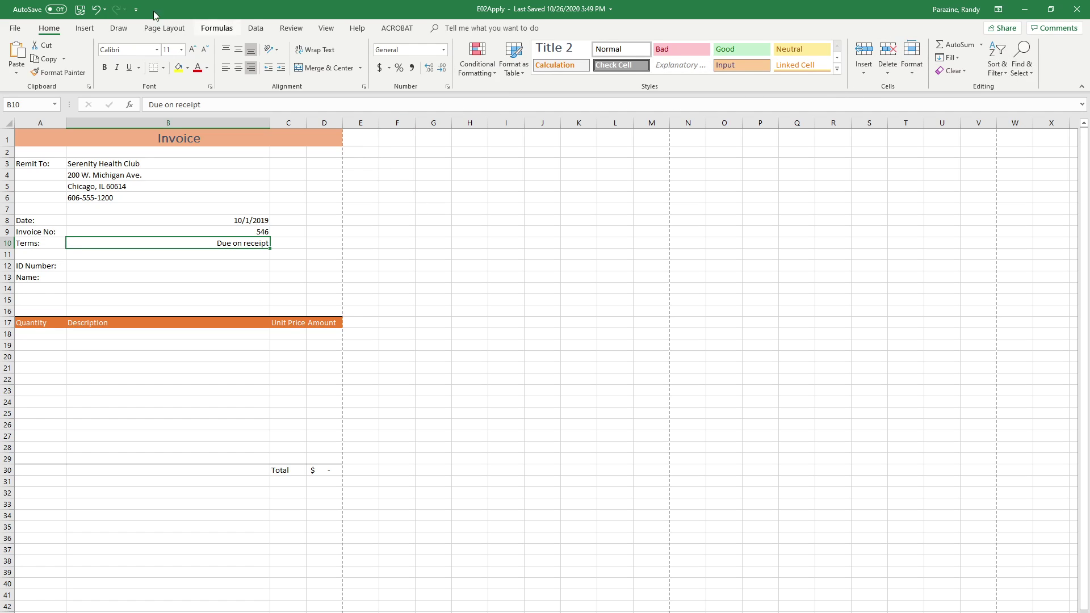
click(965, 70)
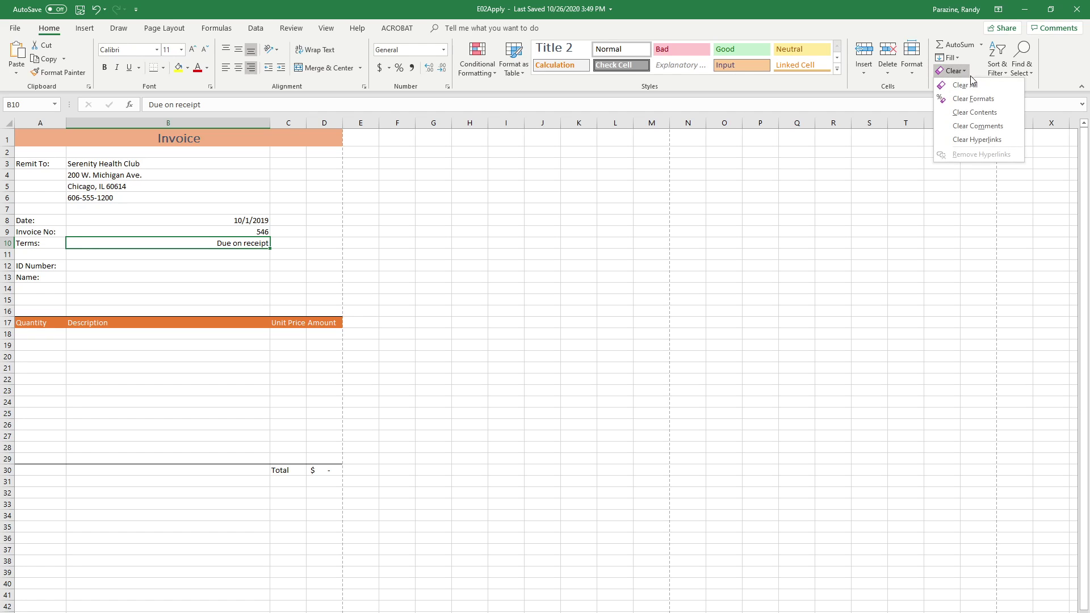
click(976, 99)
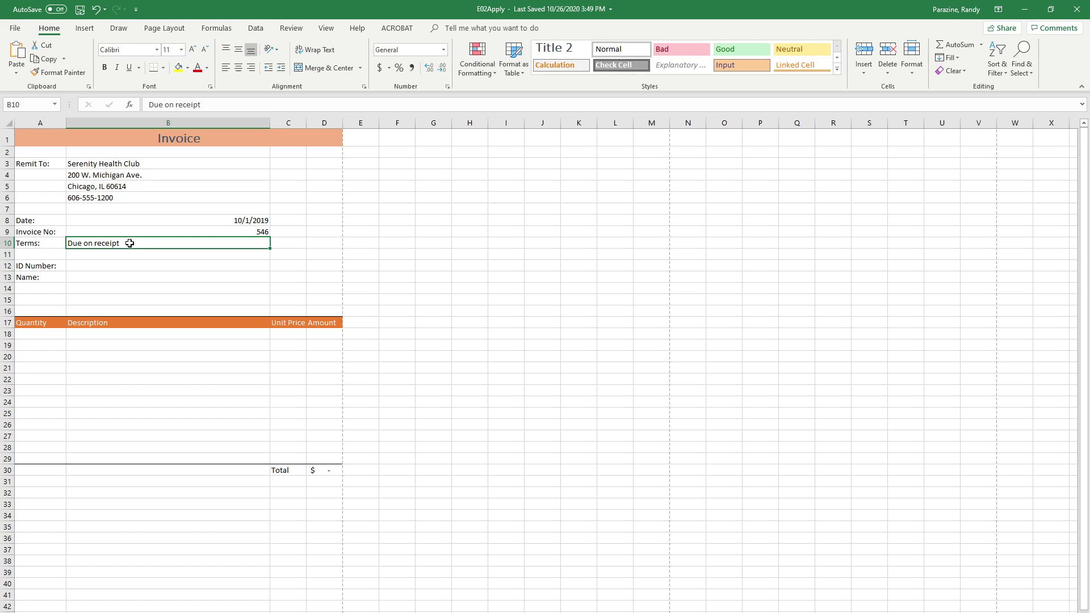
click(96, 9)
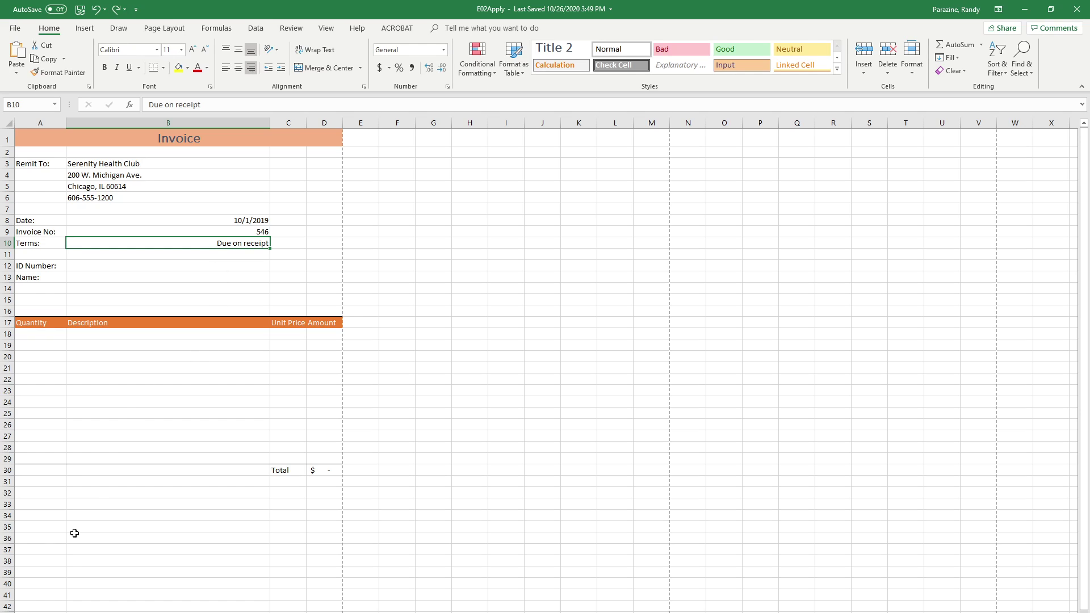
Replace the 'ID Number:' label in A12 with 'Member ID:'
click(25, 266)
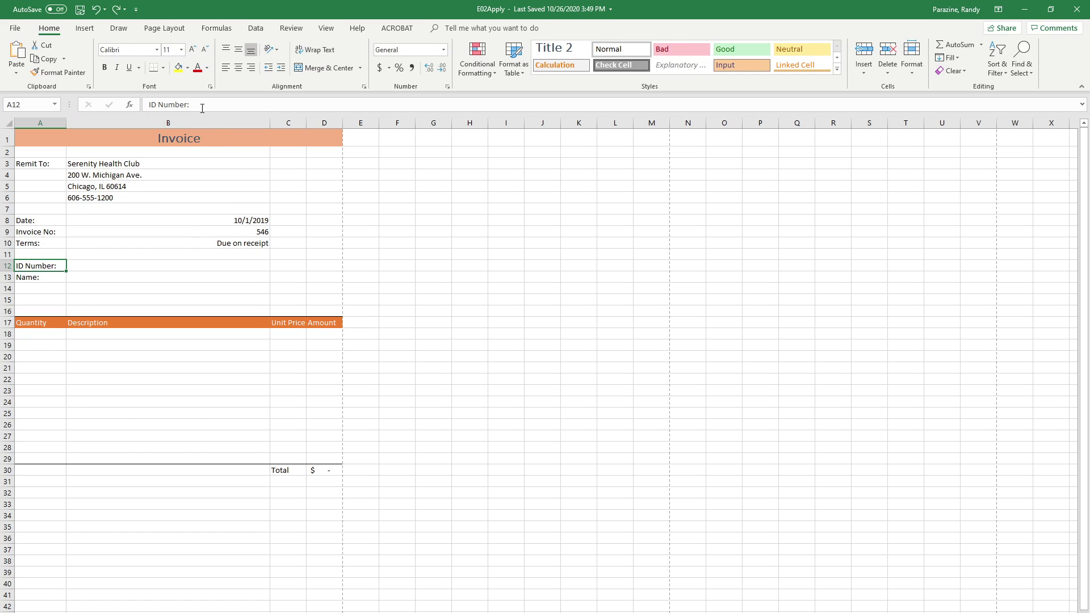
drag(200, 105, 147, 99)
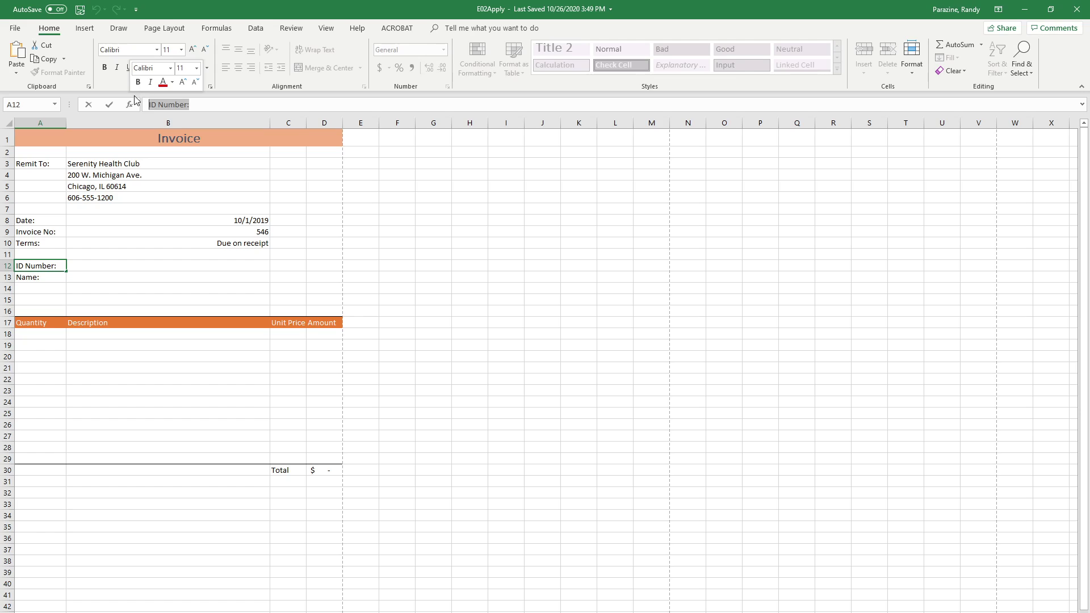
key(Delete)
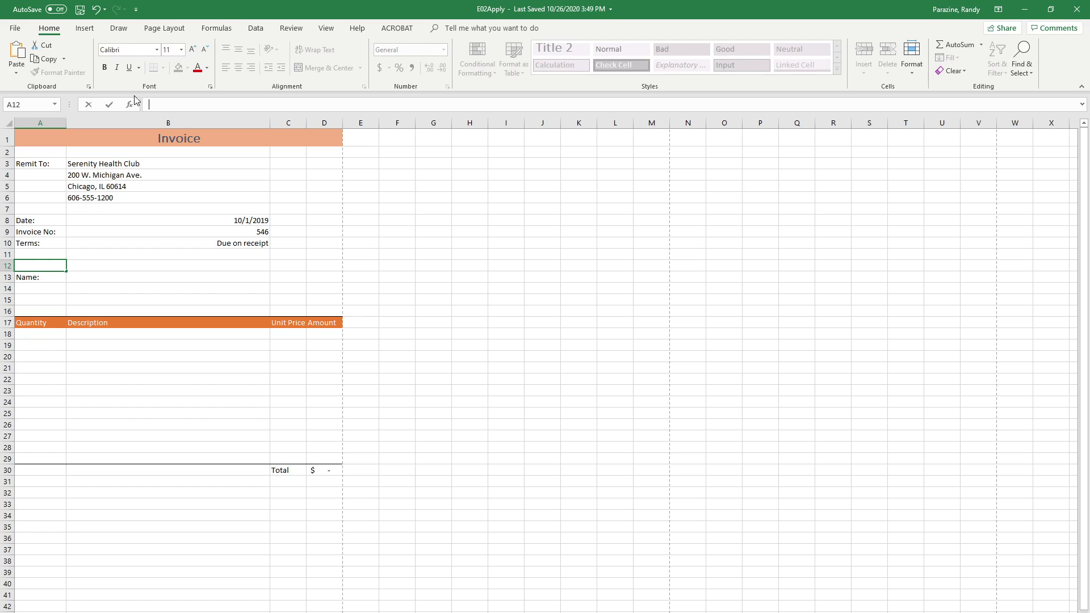
text(Member ID:)
key(Return)
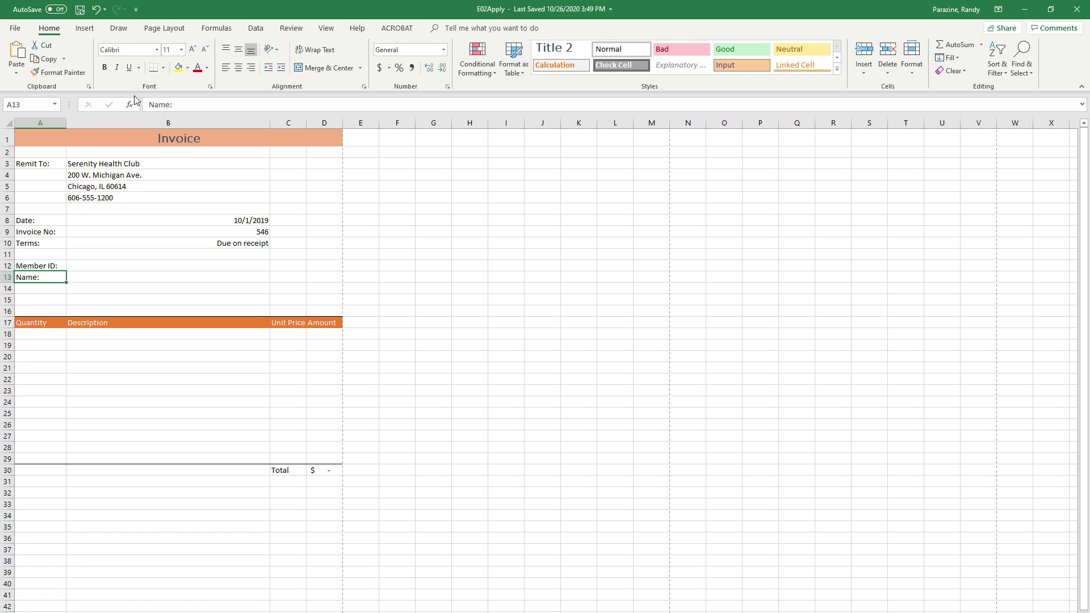
Change the A13 label to 'Member:' and remove the stray space before the colon
text(Member)
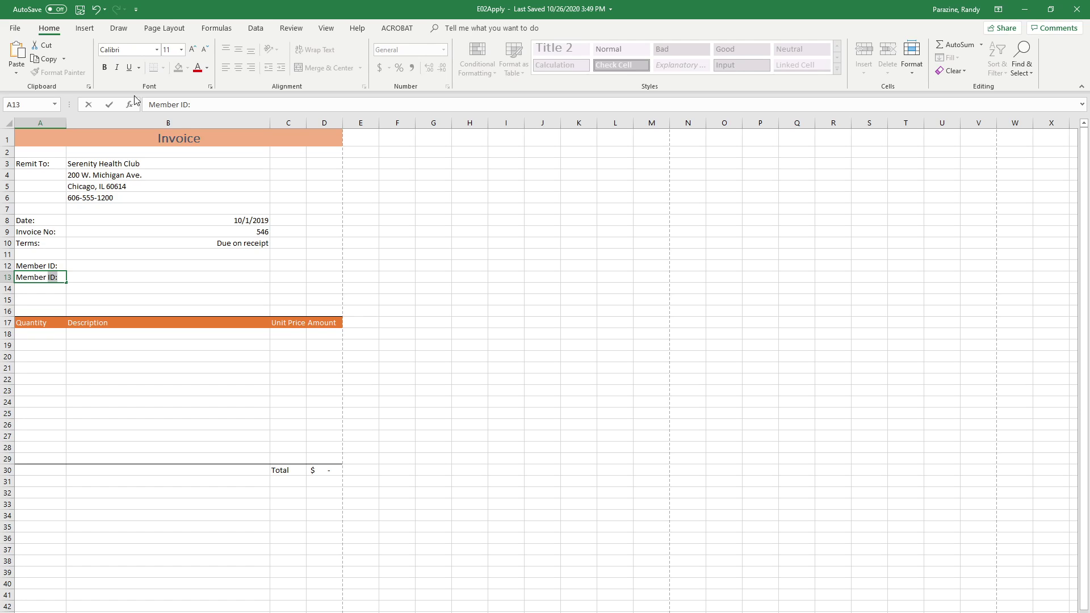
key(BackSpace)
key(Return)
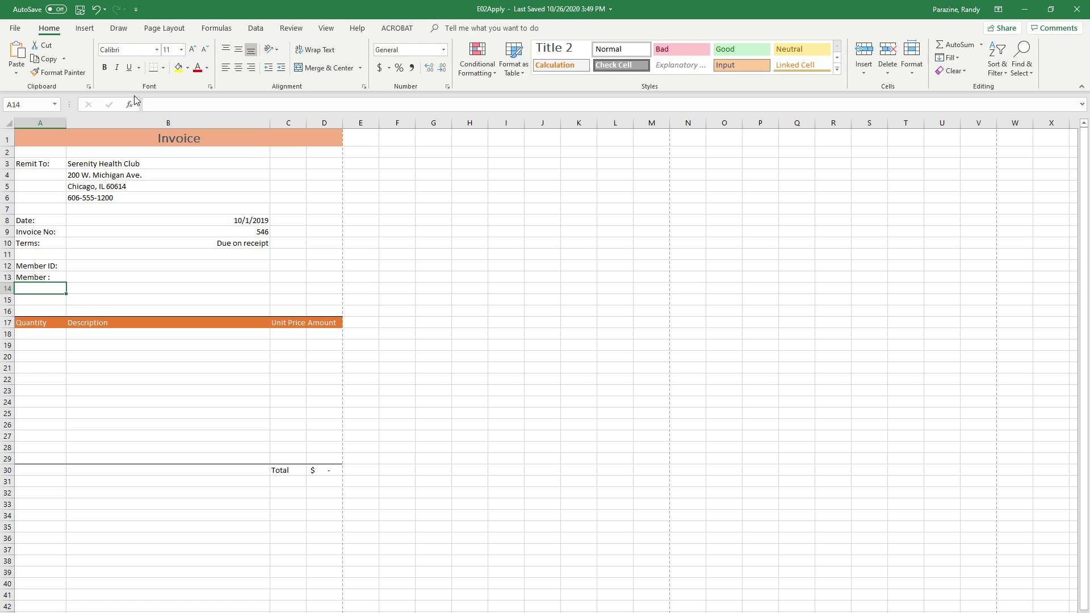
click(44, 277)
click(180, 105)
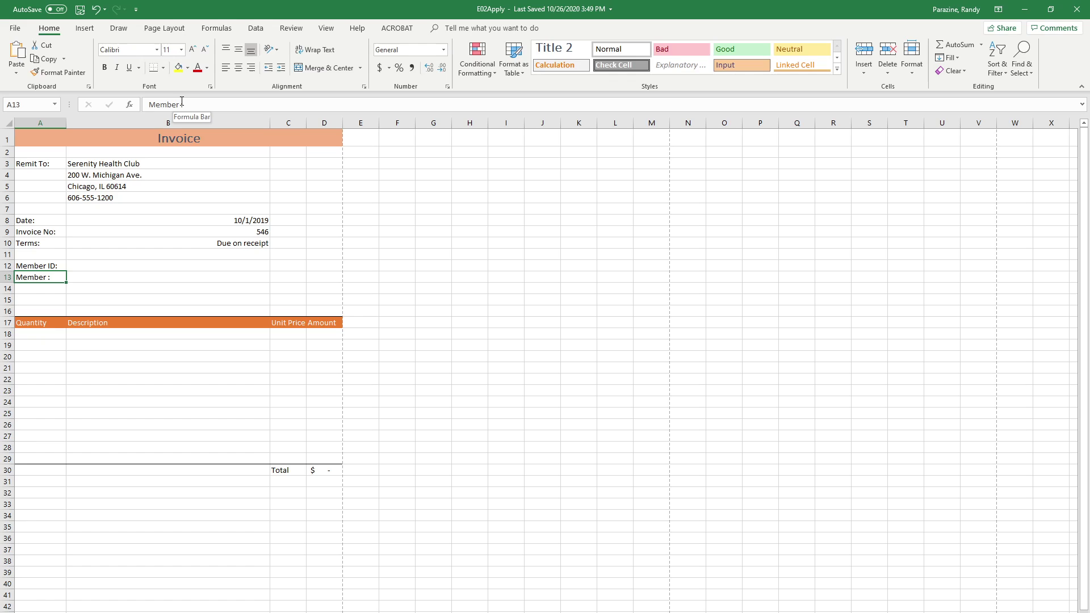
key(BackSpace)
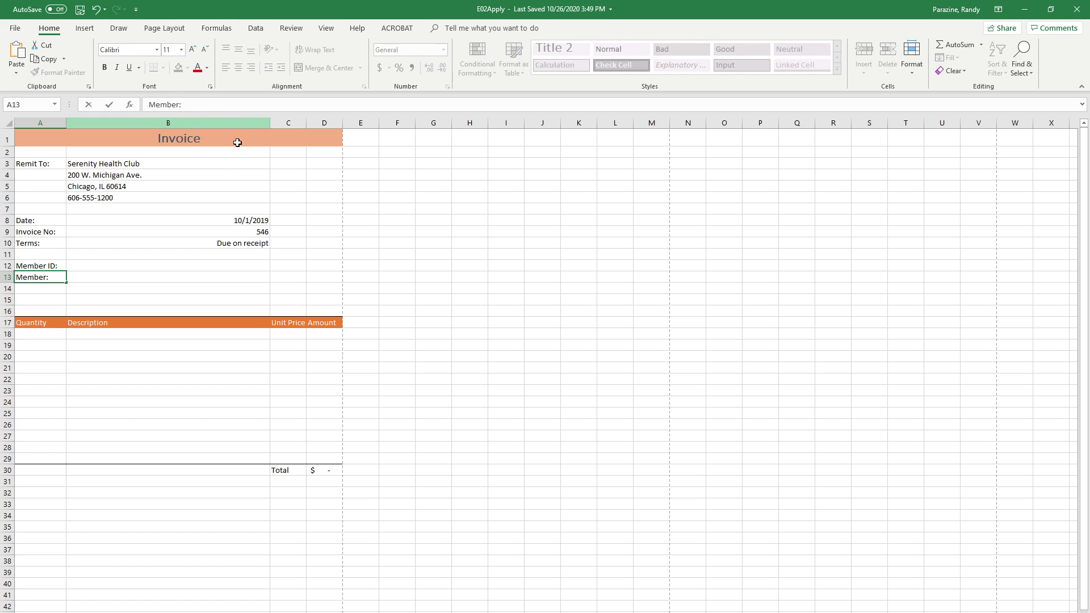
click(34, 289)
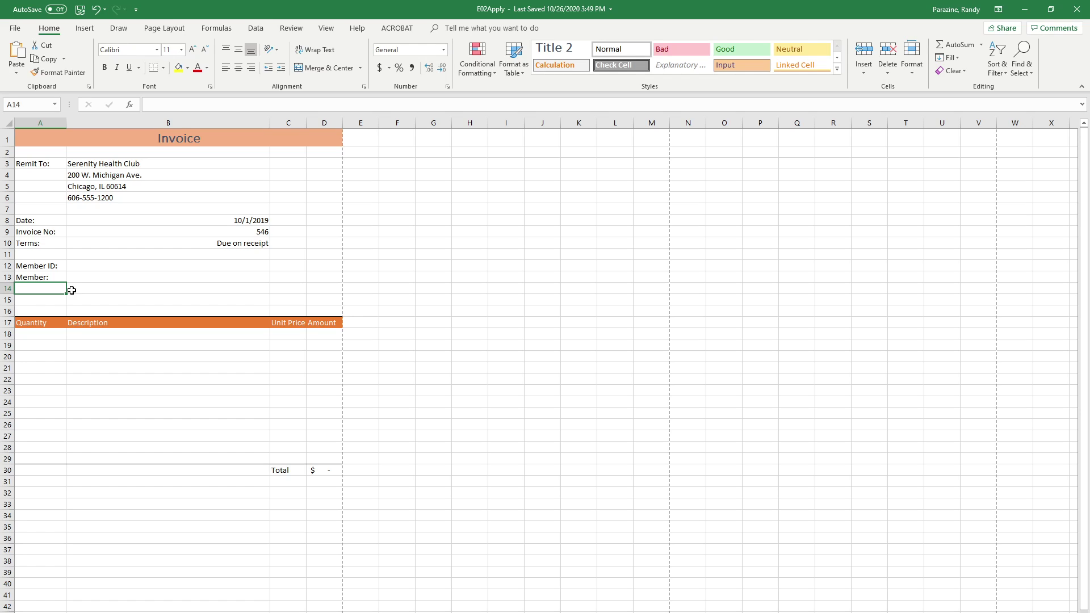
Enter the member's full name in B13
click(109, 279)
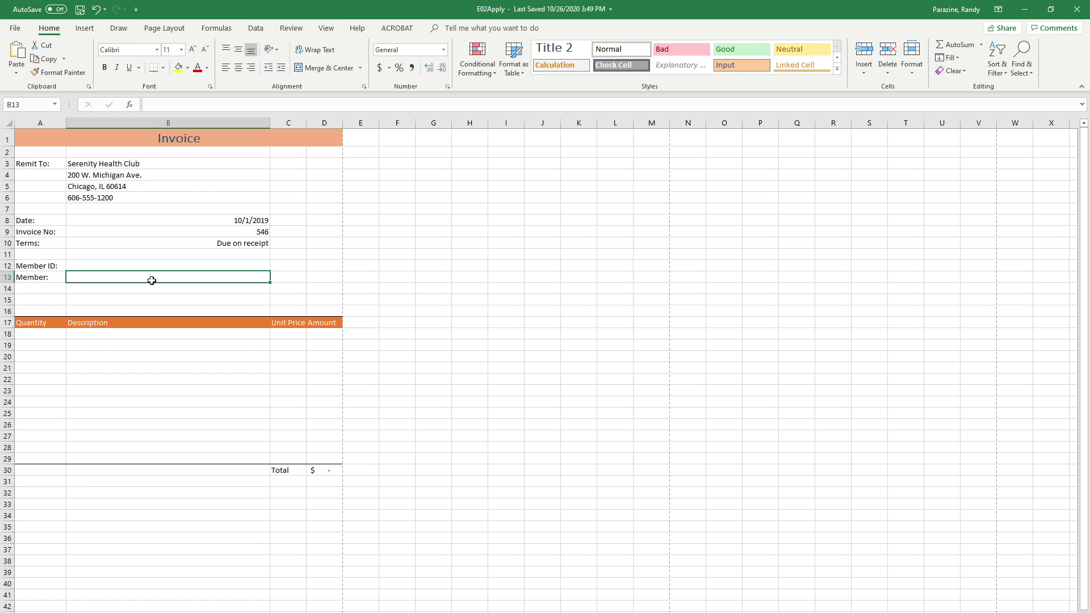
text(Joy e)
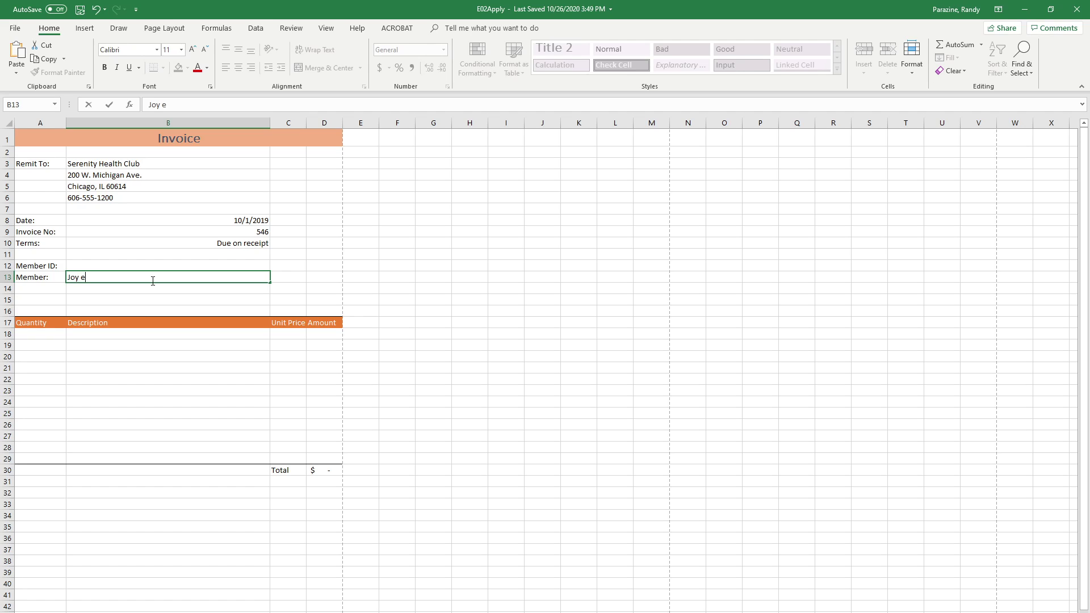
key(BackSpace)
text(Ween)
key(BackSpace)
key(BackSpace)
text(n)
key(Return)
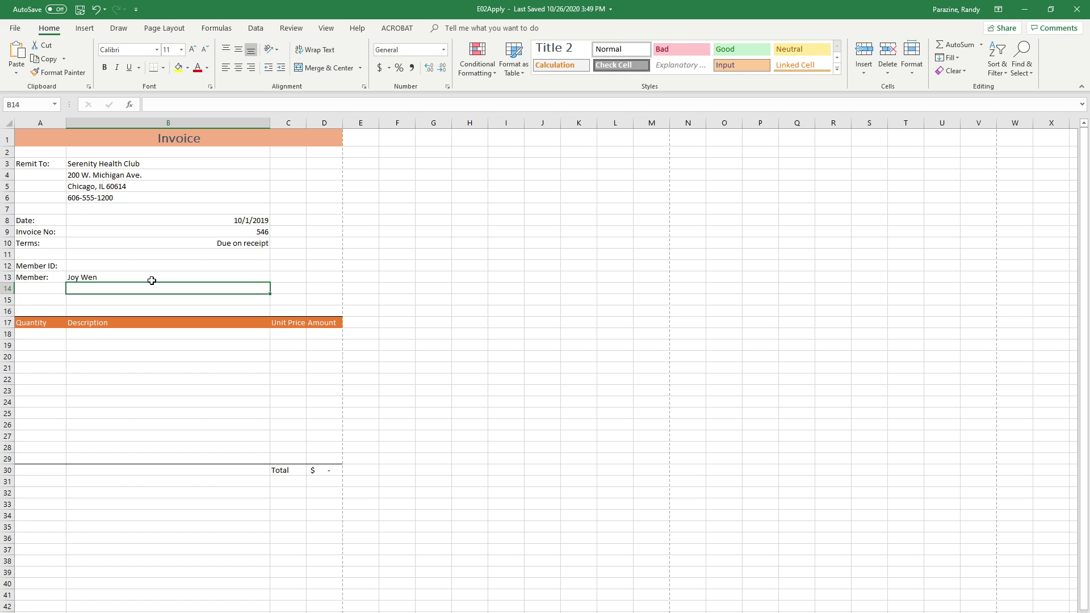
Enter the member's street address in B14 and city, state and ZIP in B15
text(12)
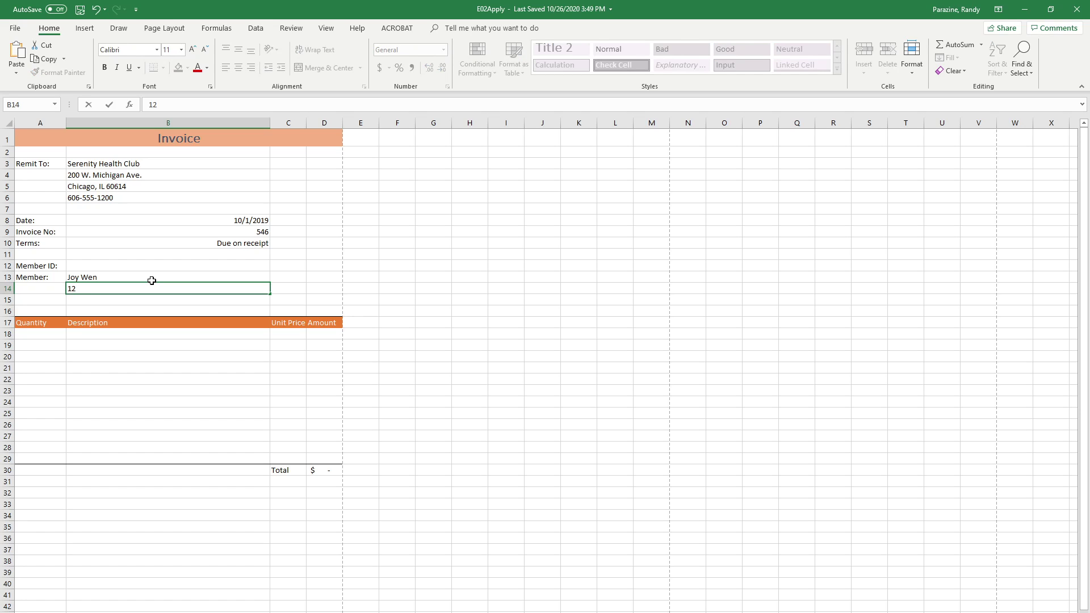
text( W. 21st St.)
key(Return)
text(Chicat)
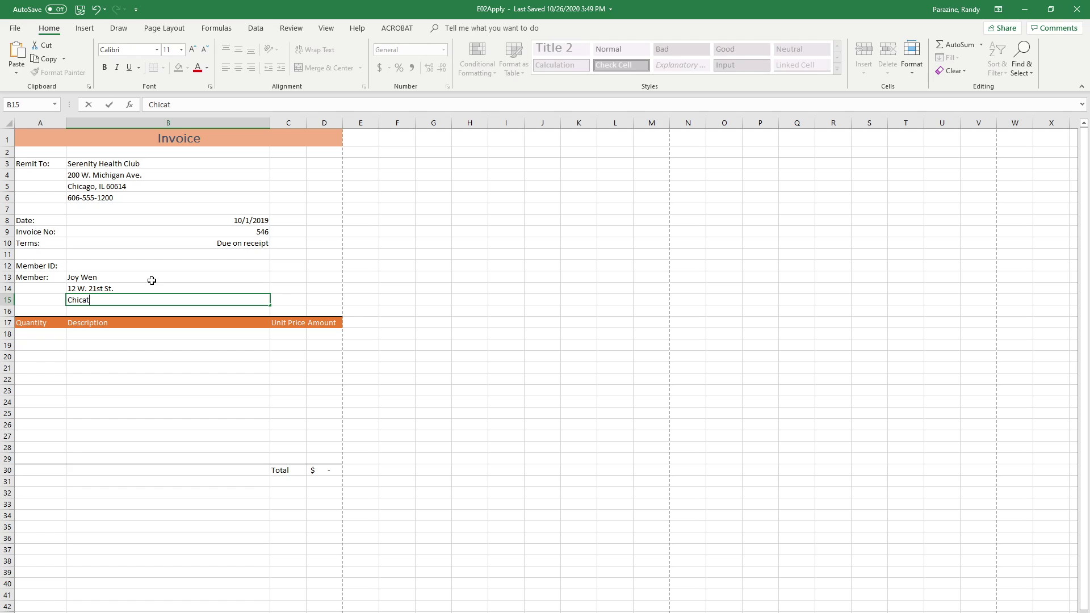
key(BackSpace)
text(go, IL 60602)
key(Return)
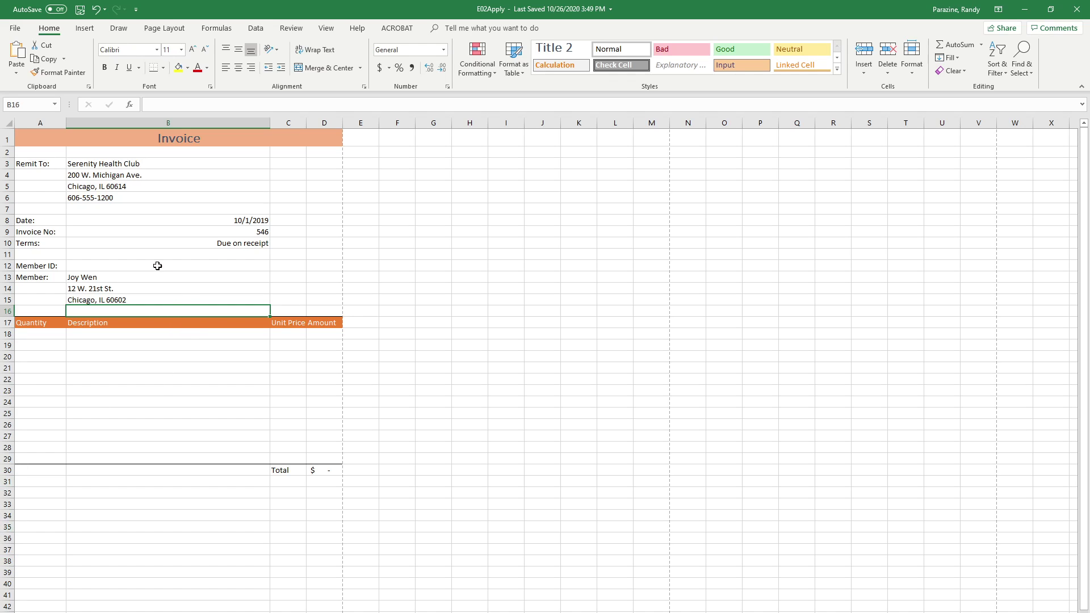
Enter the member's ID number in B12
click(102, 268)
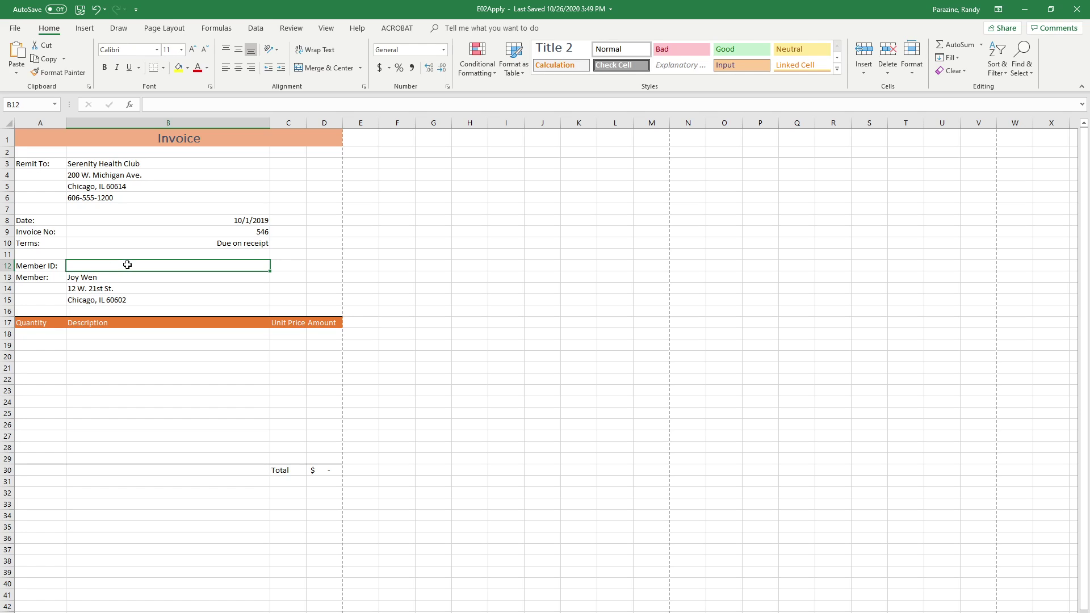
text(A1054)
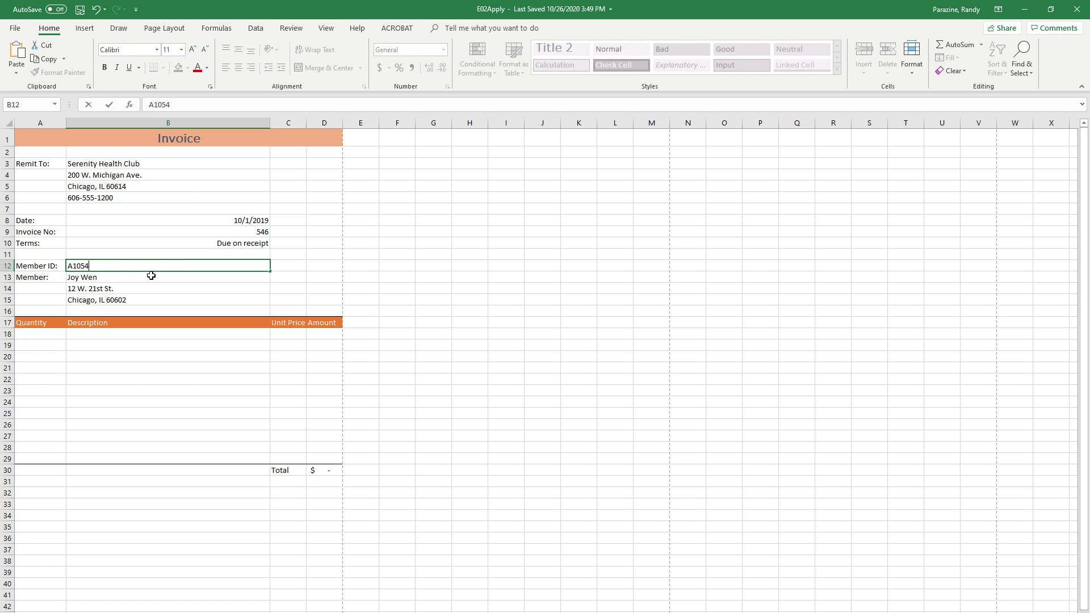
click(152, 279)
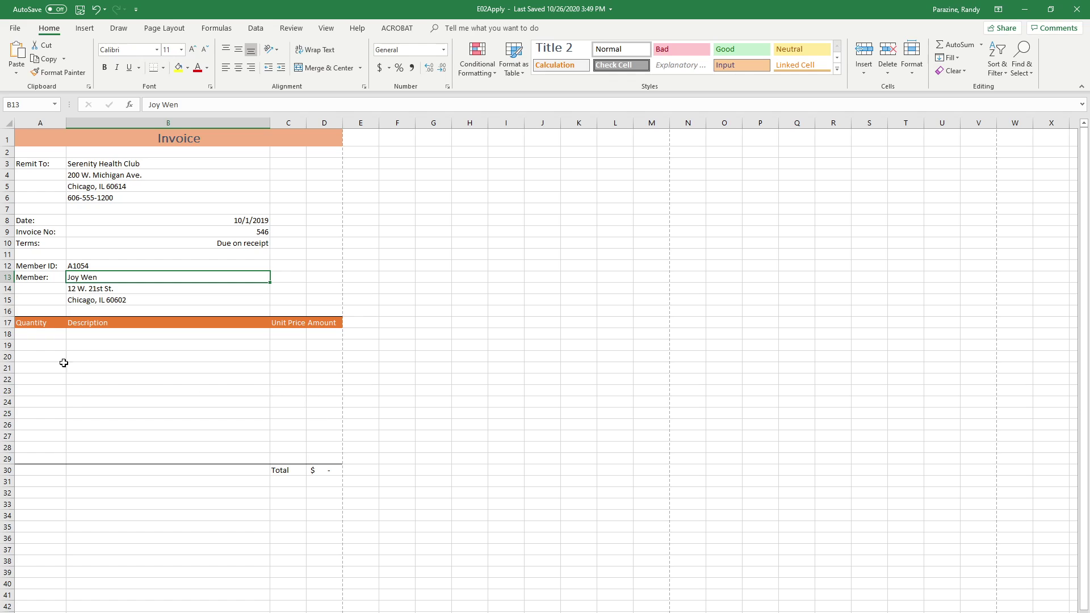
Add the first line item: quantity 2, Massage Hours, unit price 45
click(29, 334)
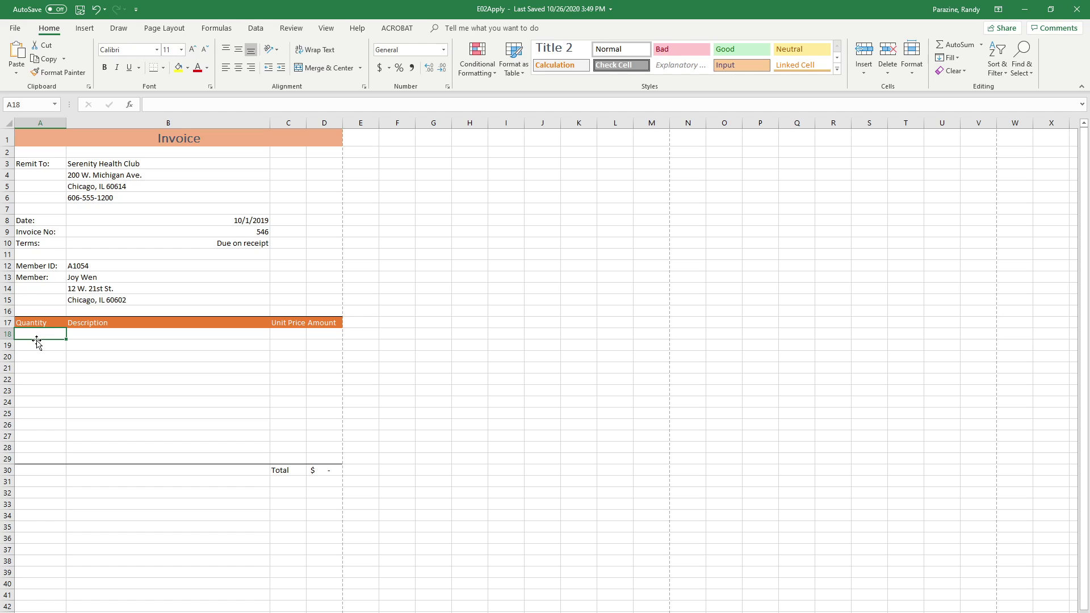
text(2)
key(Return)
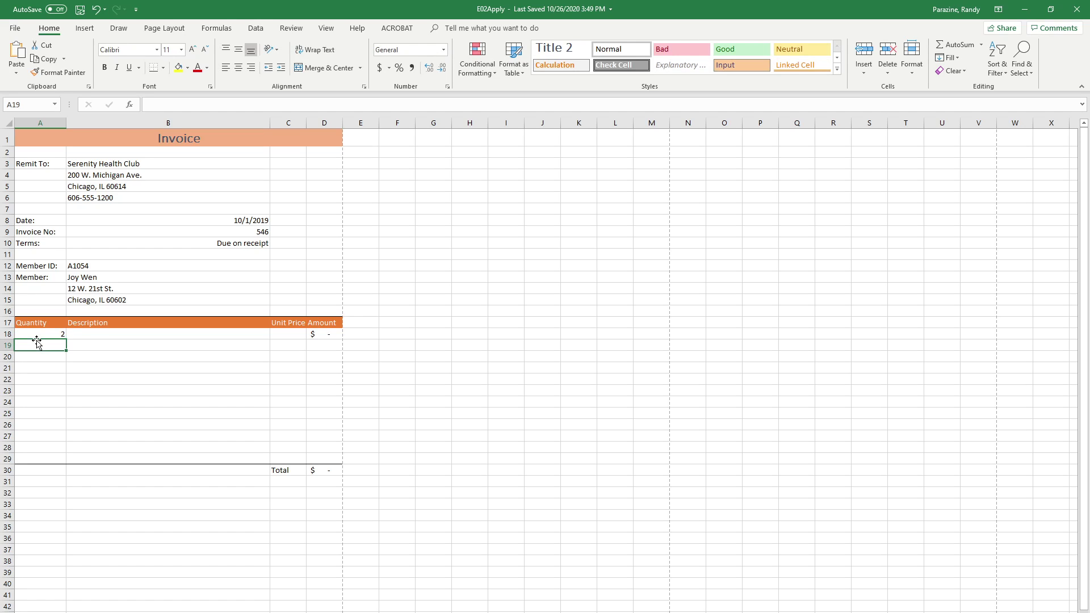
click(110, 334)
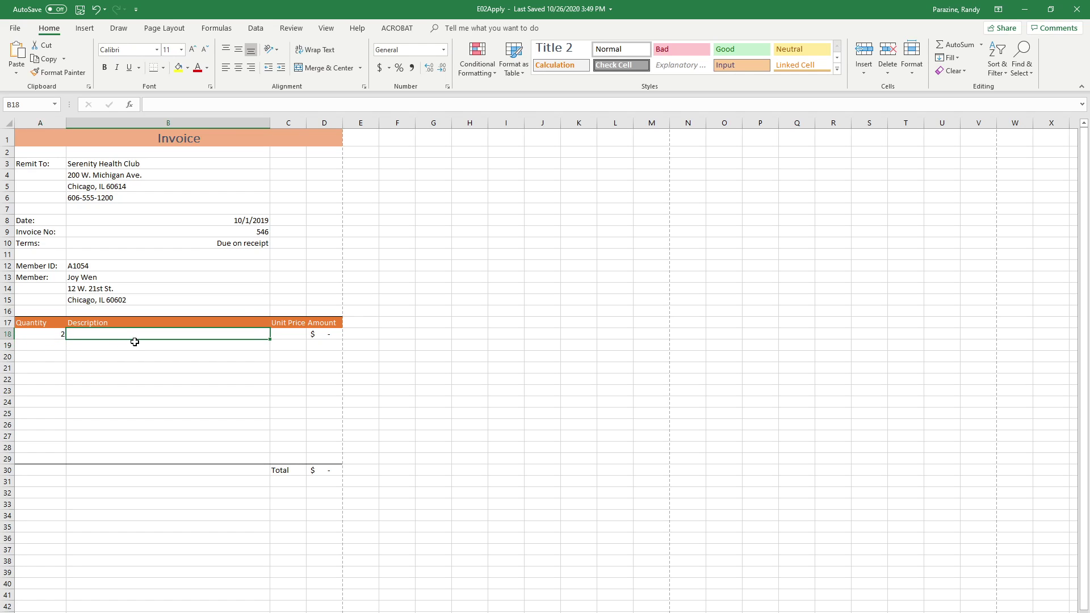
text(Ma)
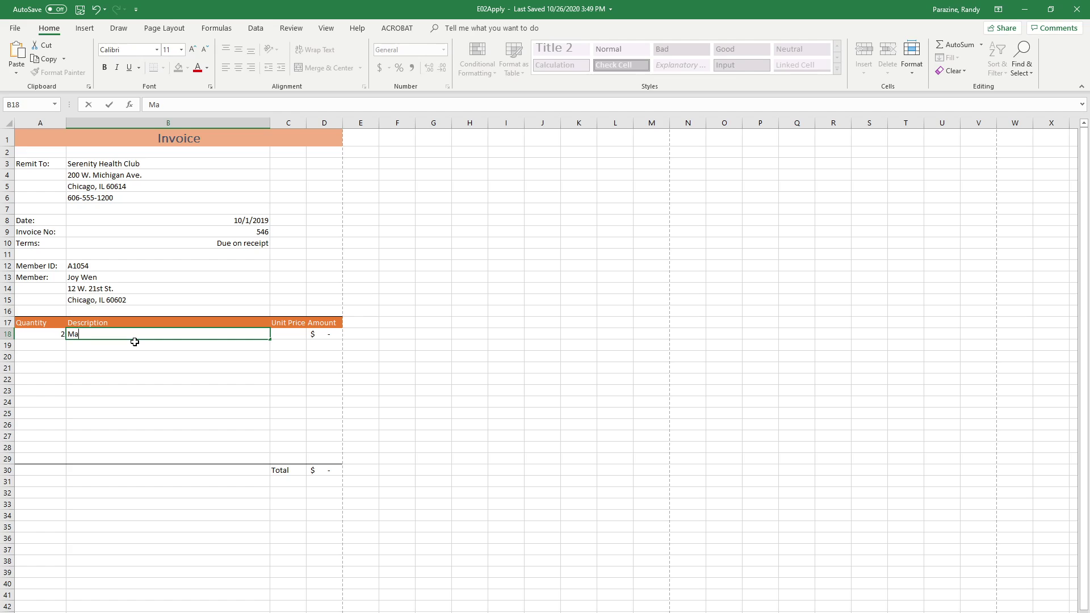
text(ssage Hours)
key(Tab)
text(45)
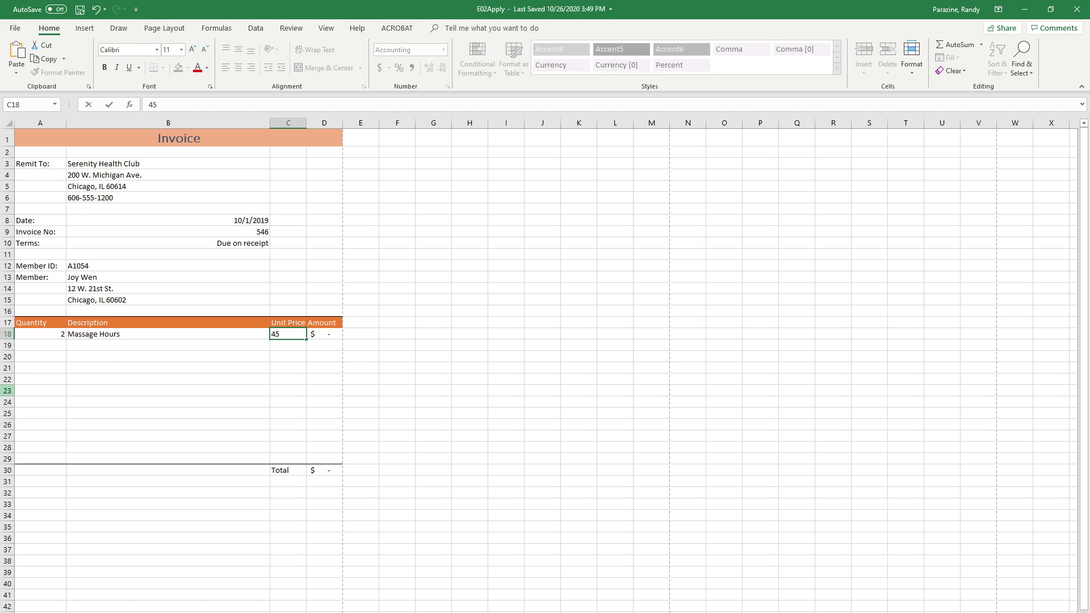
click(45, 348)
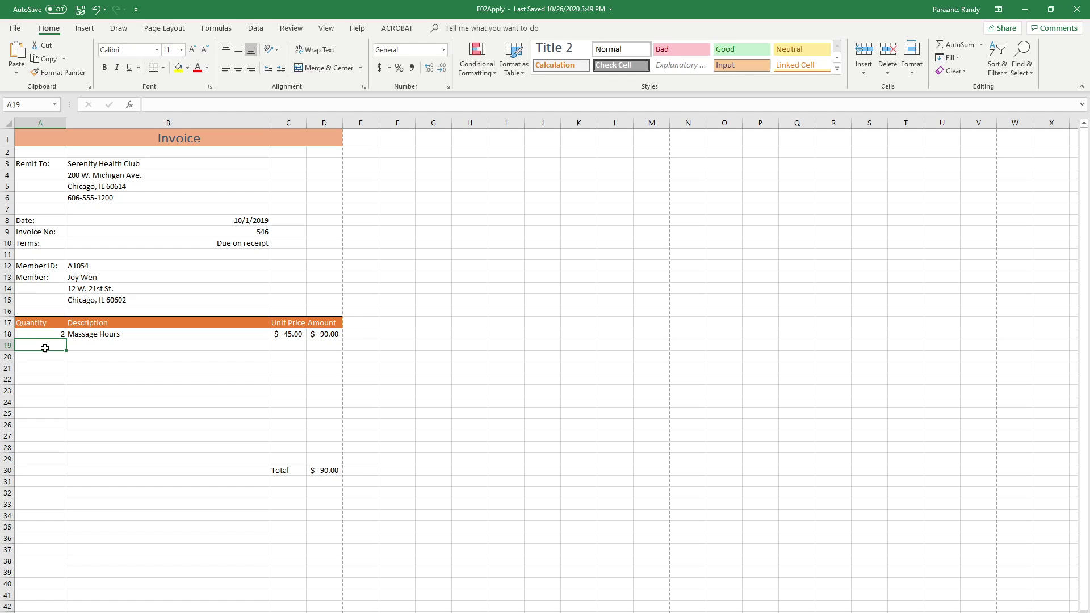
Add the second line item: quantity 1, Facial, unit price 75
text(1)
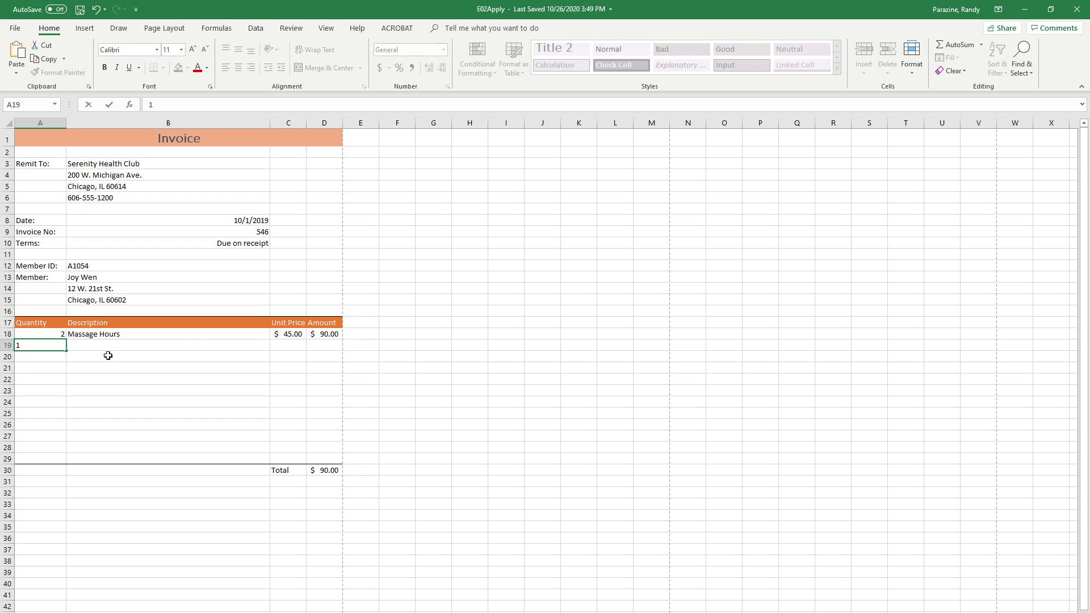
click(124, 347)
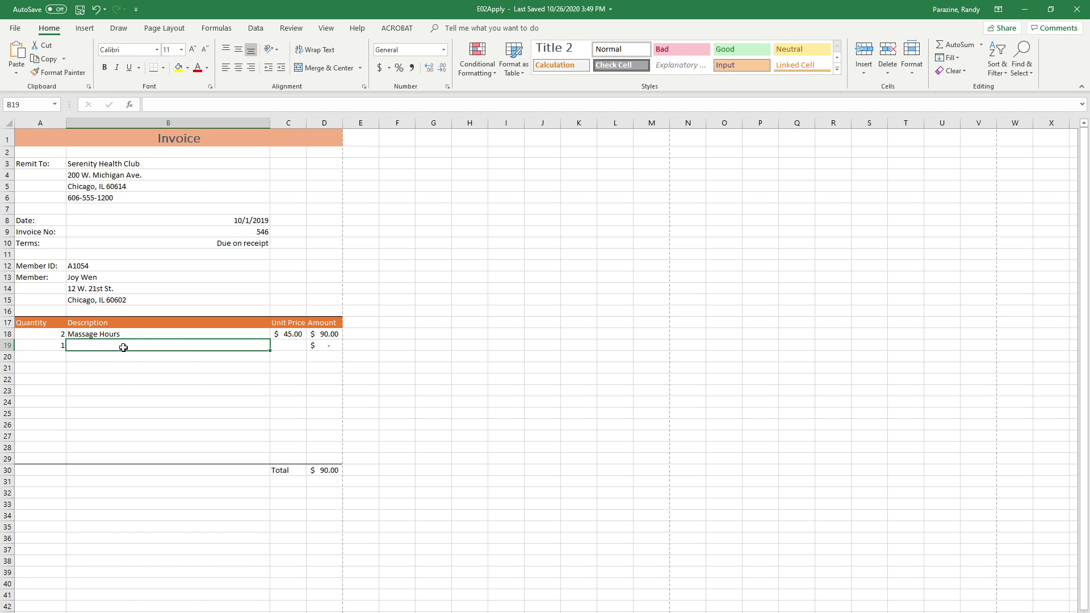
text(Facial)
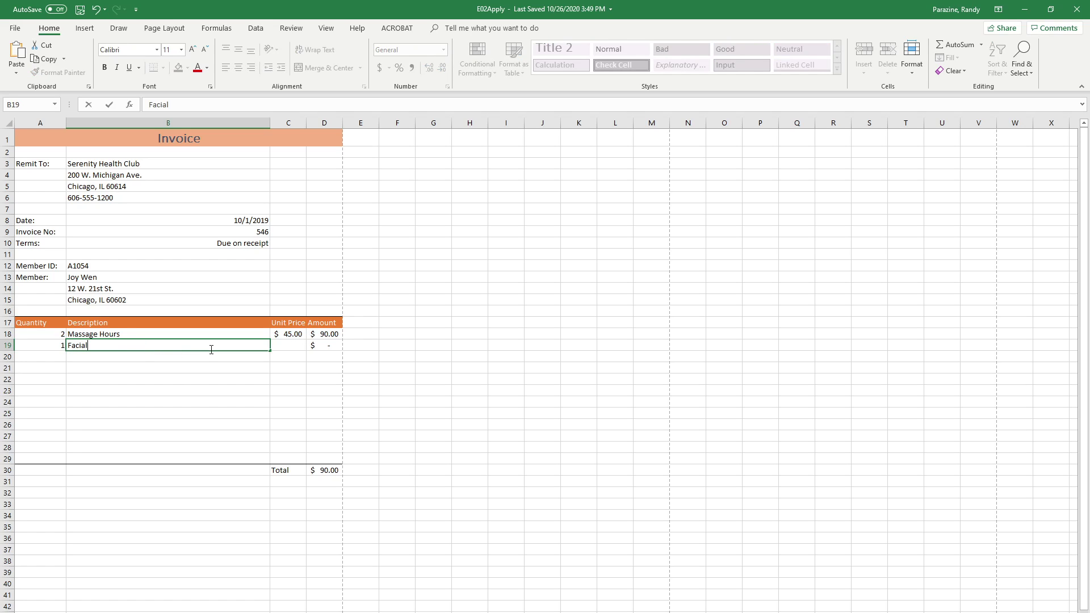
click(282, 343)
text(75)
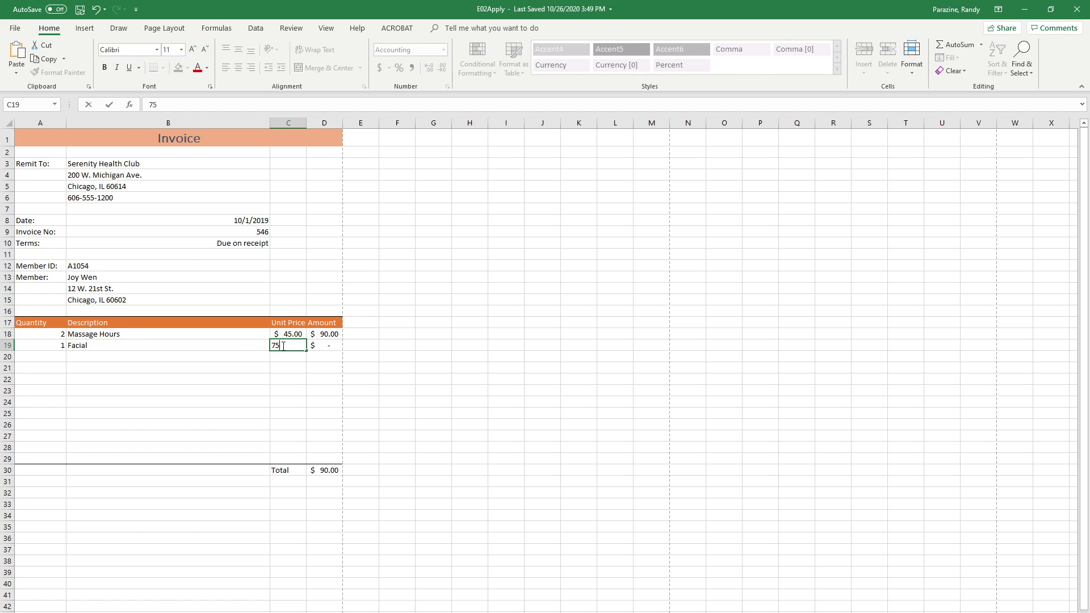
key(Return)
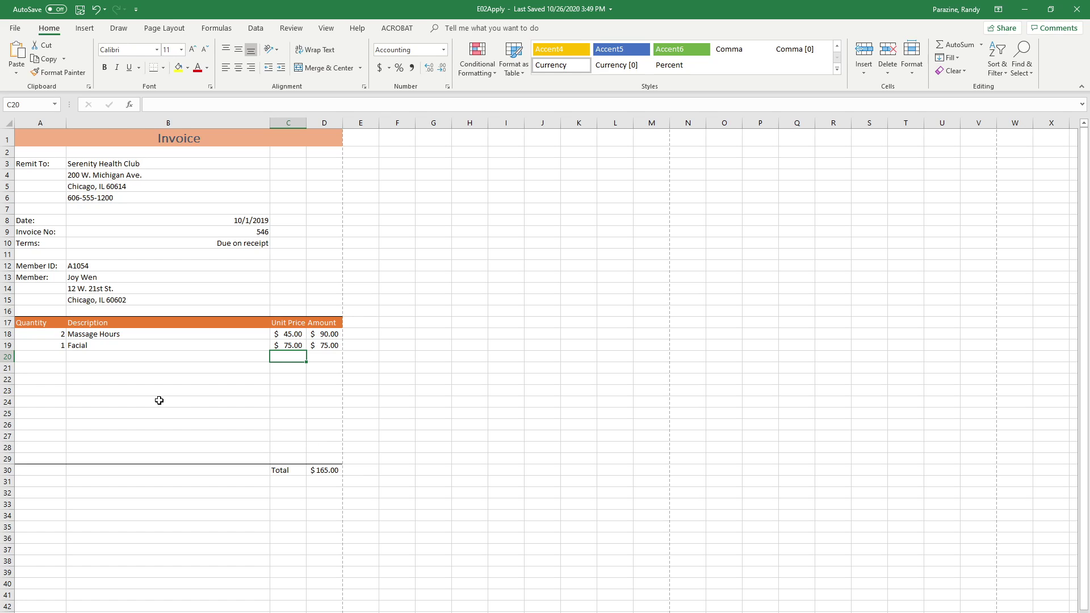
Add the third line item: quantity 3, Personal Trainer Hours, unit price 50
click(46, 354)
text(3)
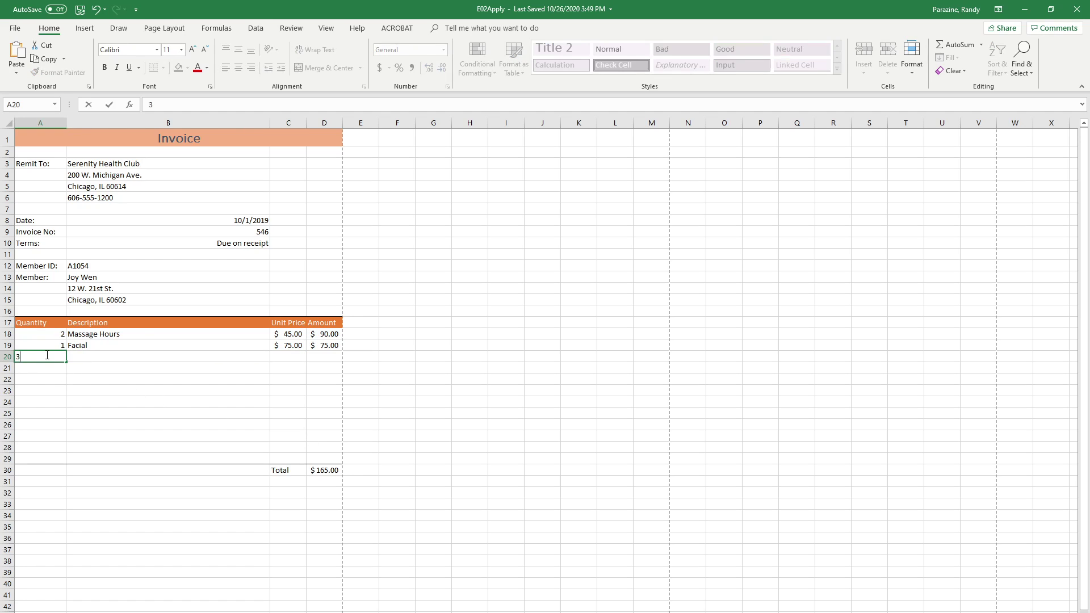
click(83, 356)
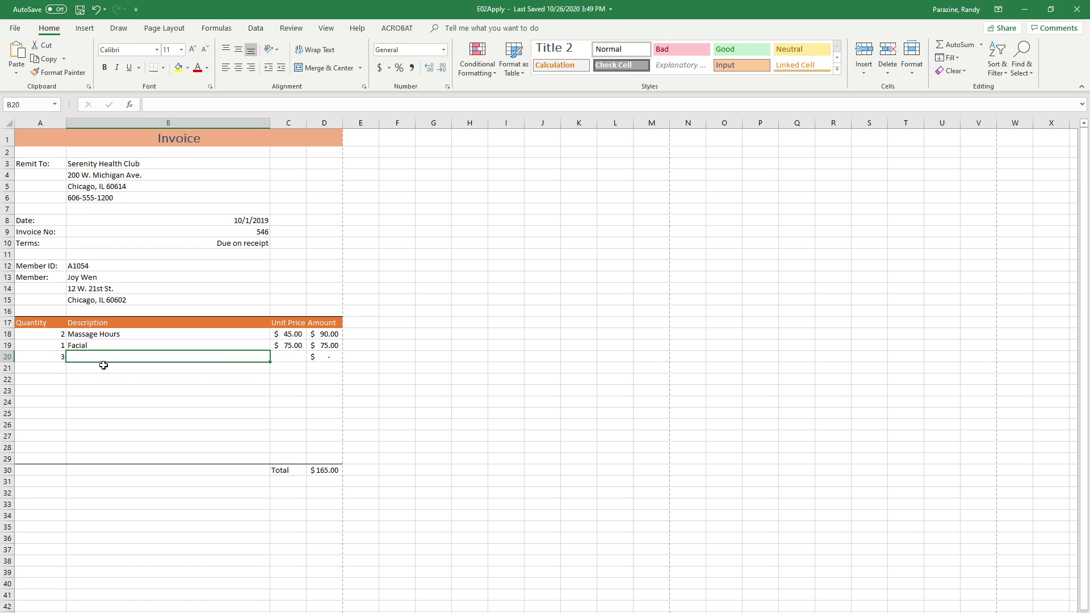
text(Person)
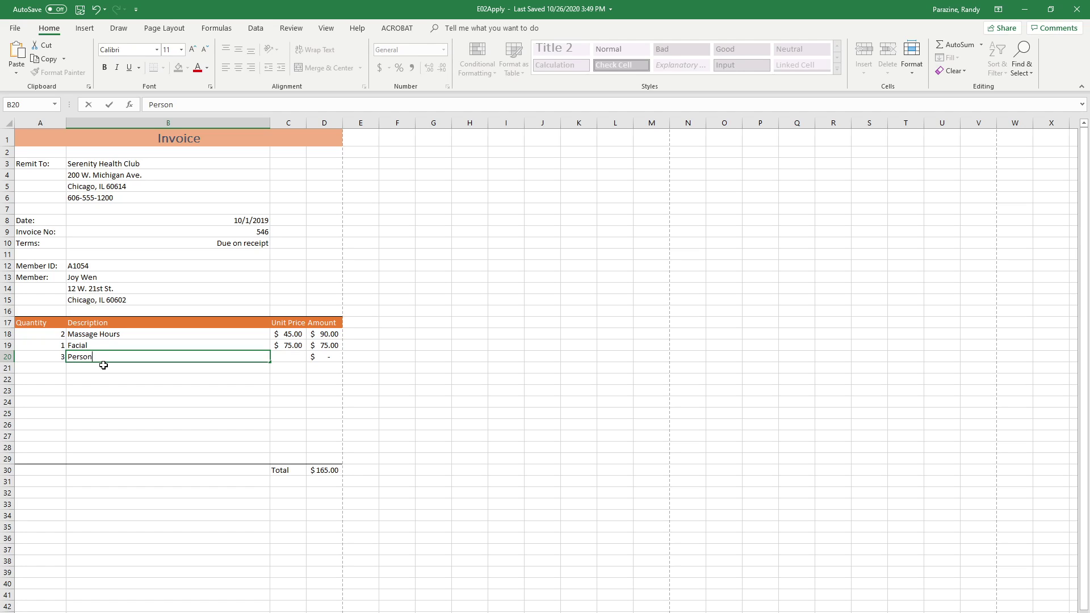
text(al Trainer Hours)
click(294, 358)
text(50)
key(Return)
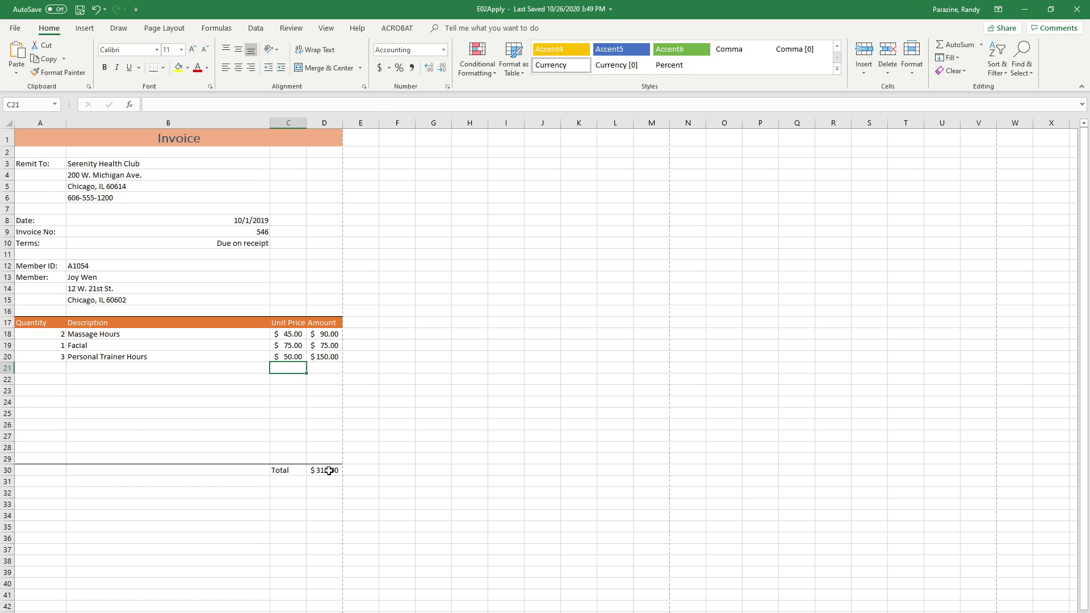
click(331, 336)
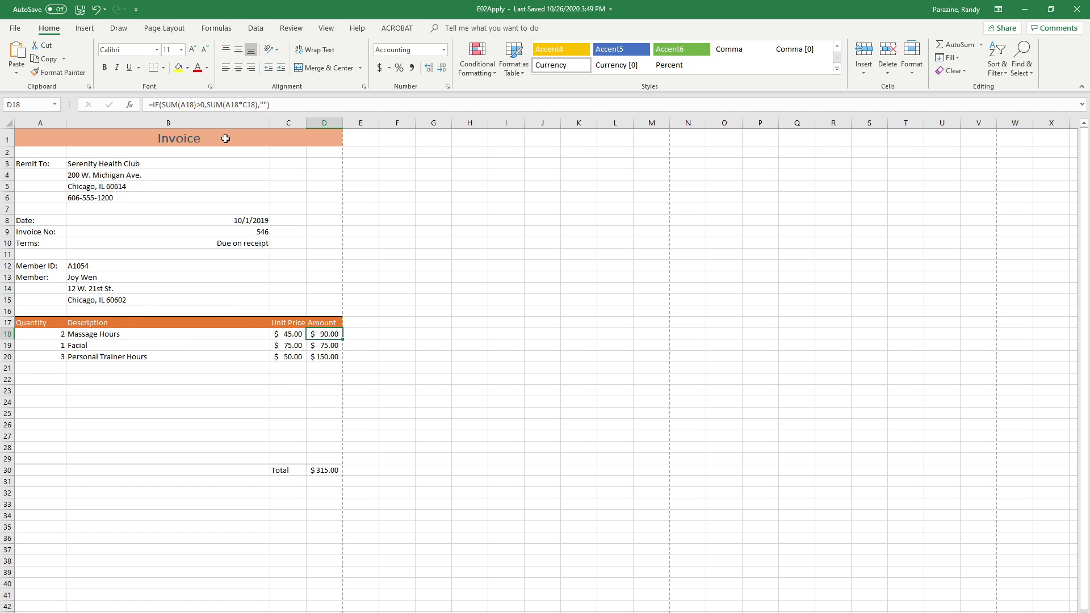
click(321, 361)
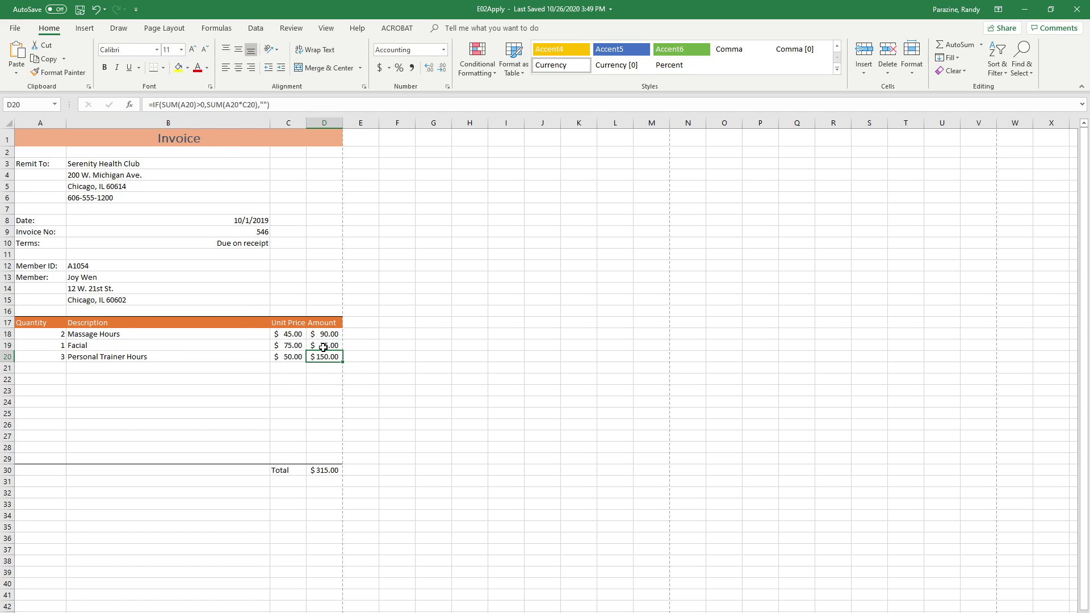
click(323, 346)
click(323, 470)
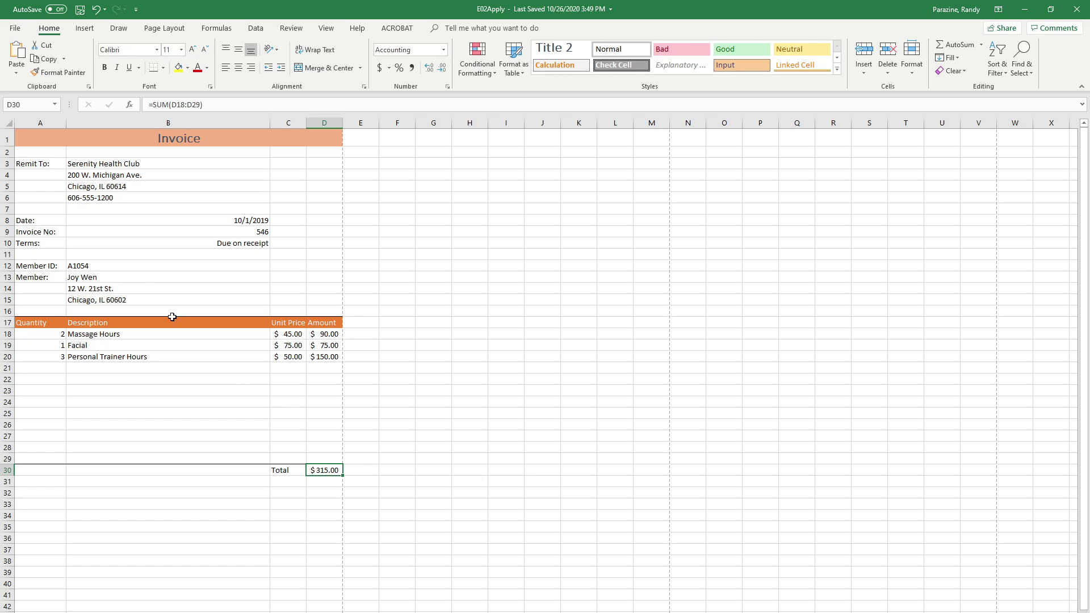
Undo the 50 entry and set the Personal Trainer Hours unit price in C20 to 55
click(96, 11)
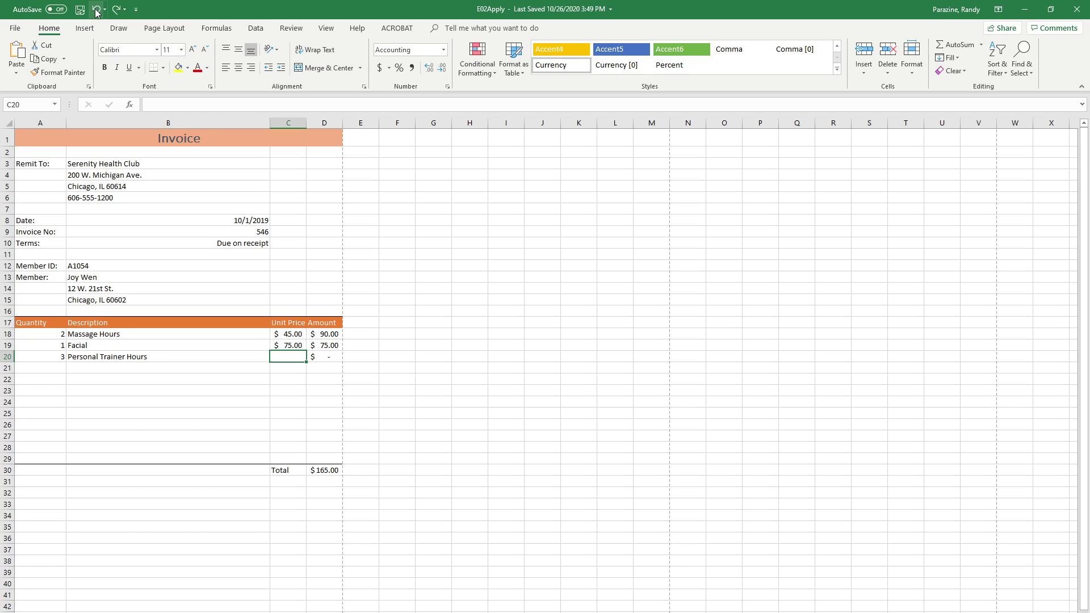
text(55)
key(Return)
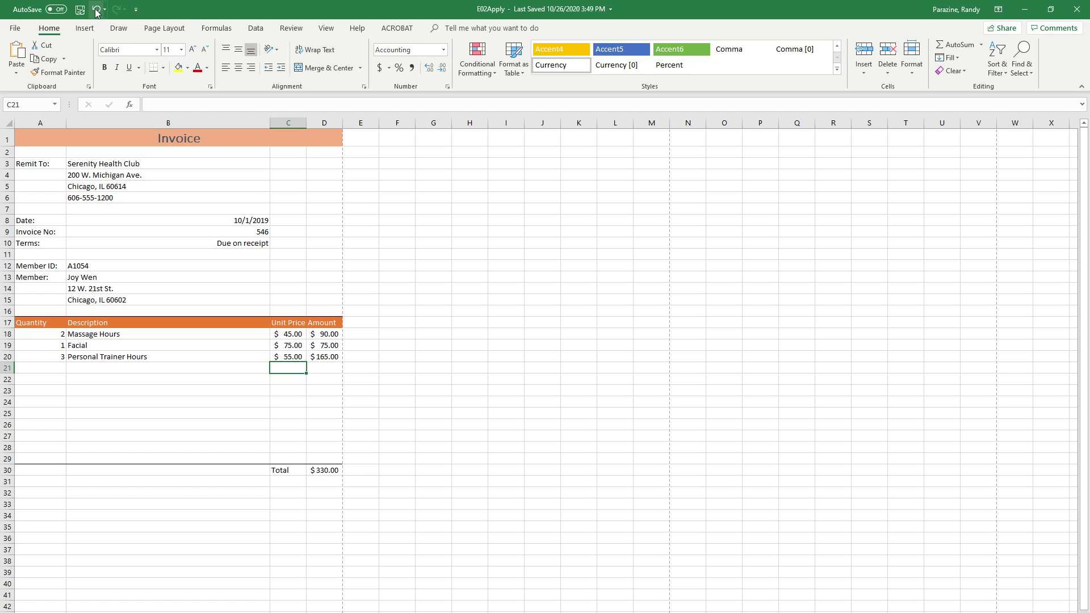
click(15, 28)
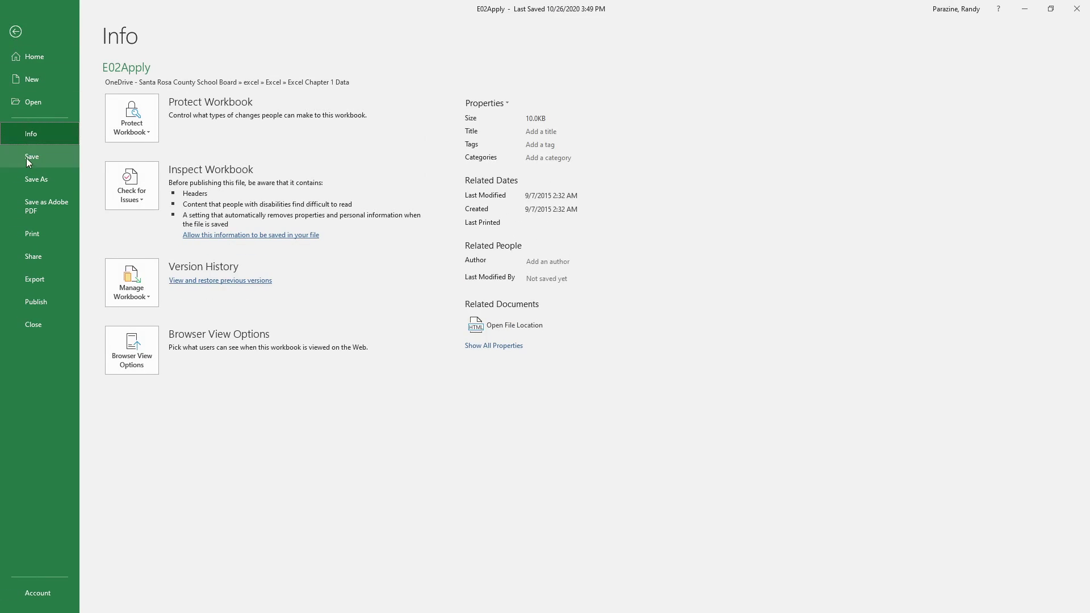
click(36, 231)
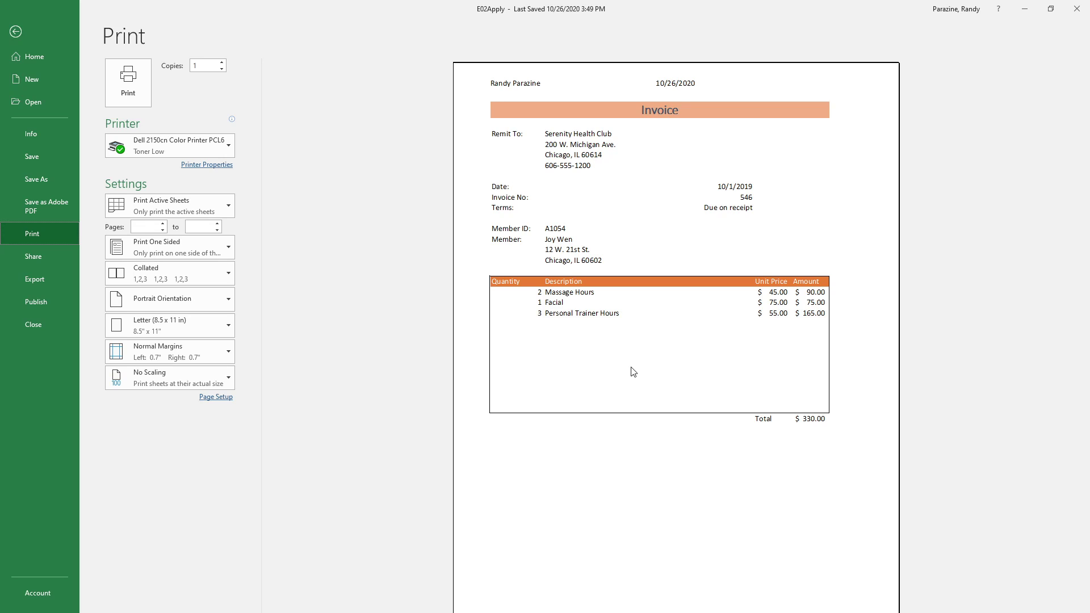
click(16, 32)
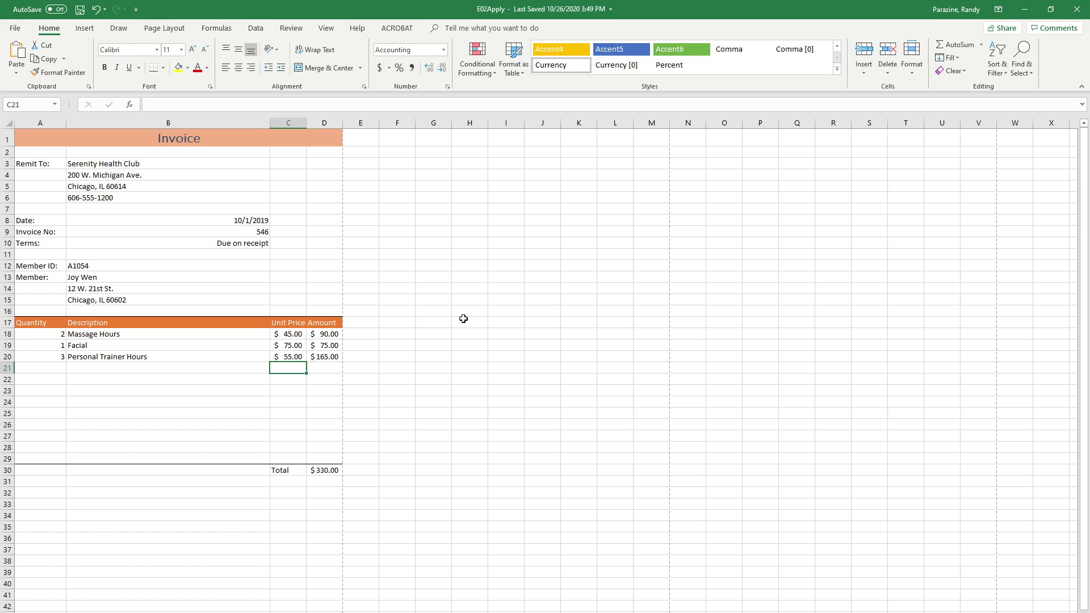